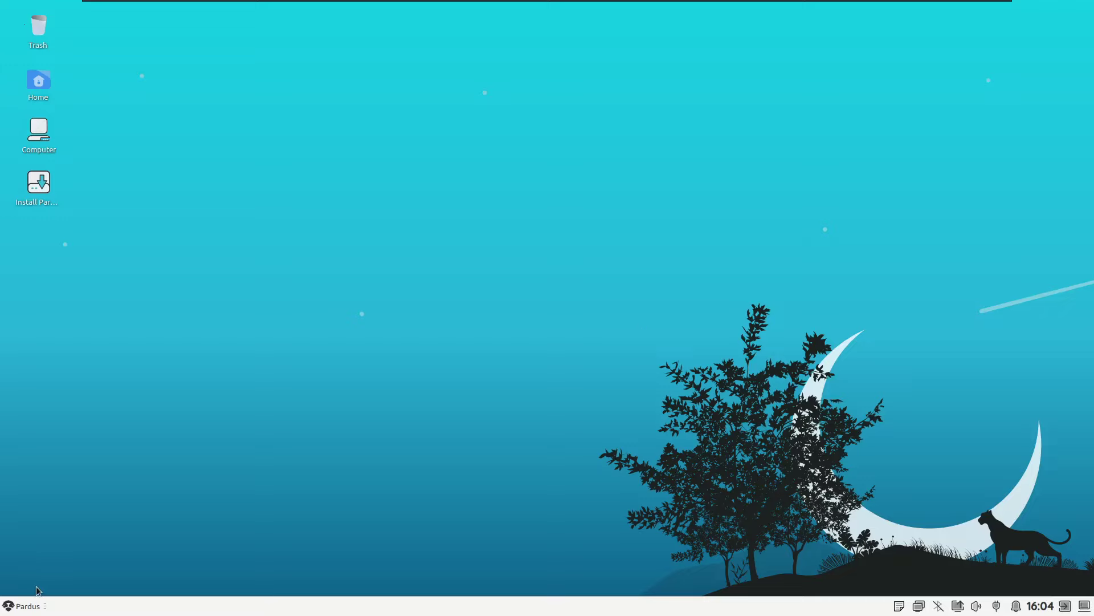
Look over the favorite applications in the launcher and the contents of the Home folder, closing both
click(25, 605)
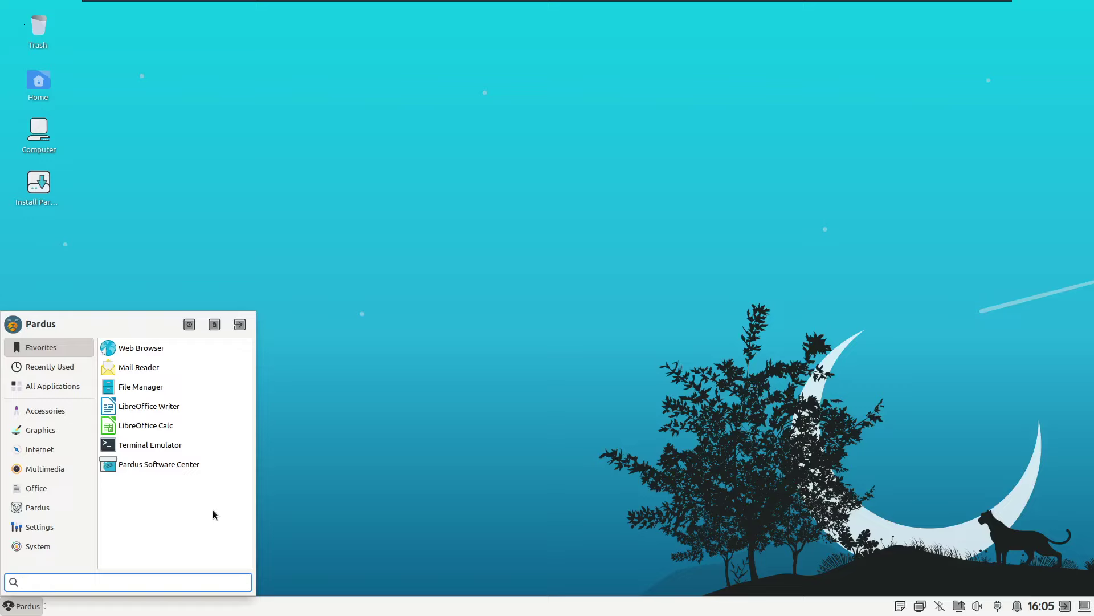
click(371, 340)
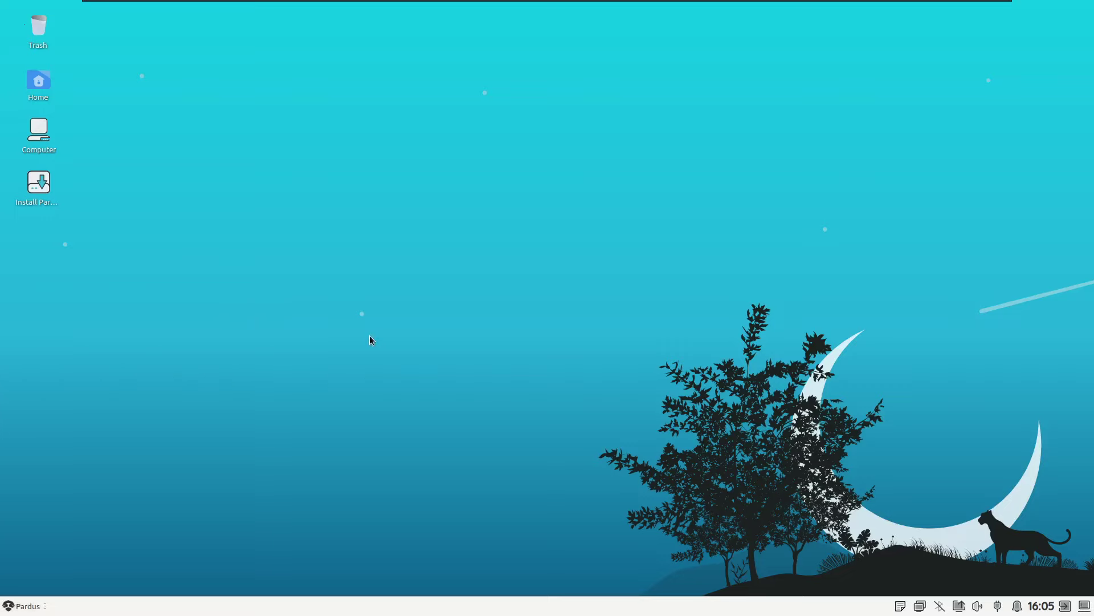
double_click(39, 77)
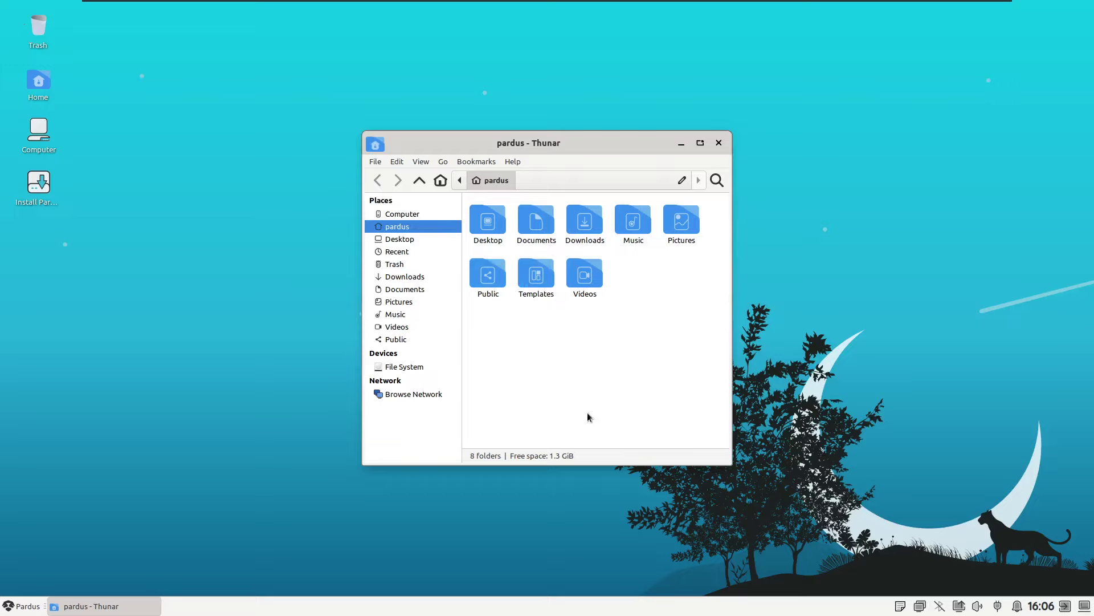
click(717, 144)
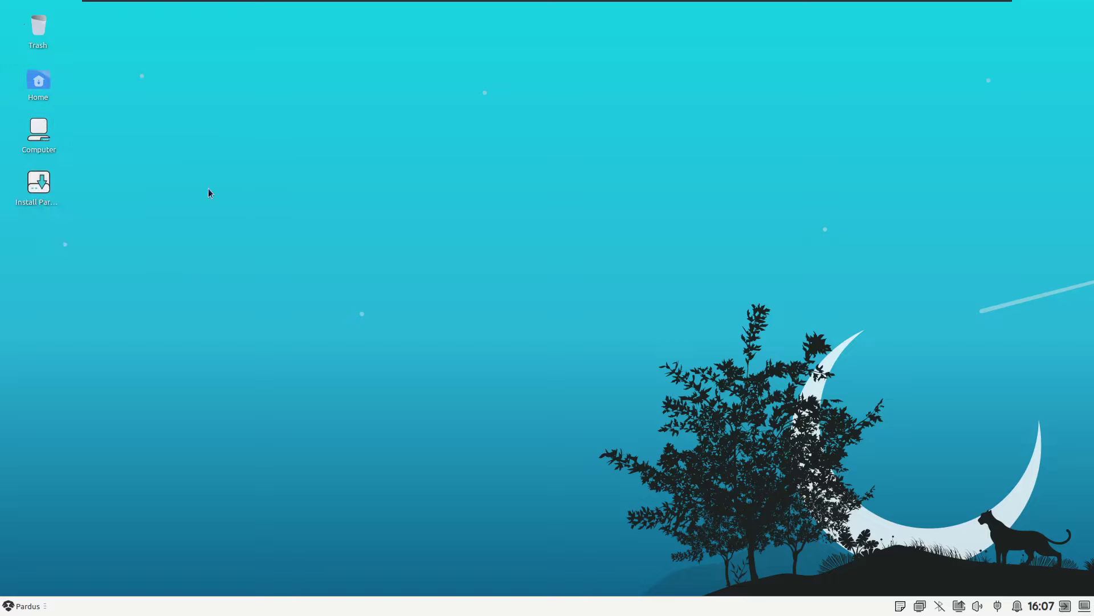
Open the desktop settings and examine the available wallpapers, menu options and icon options
right_click(335, 90)
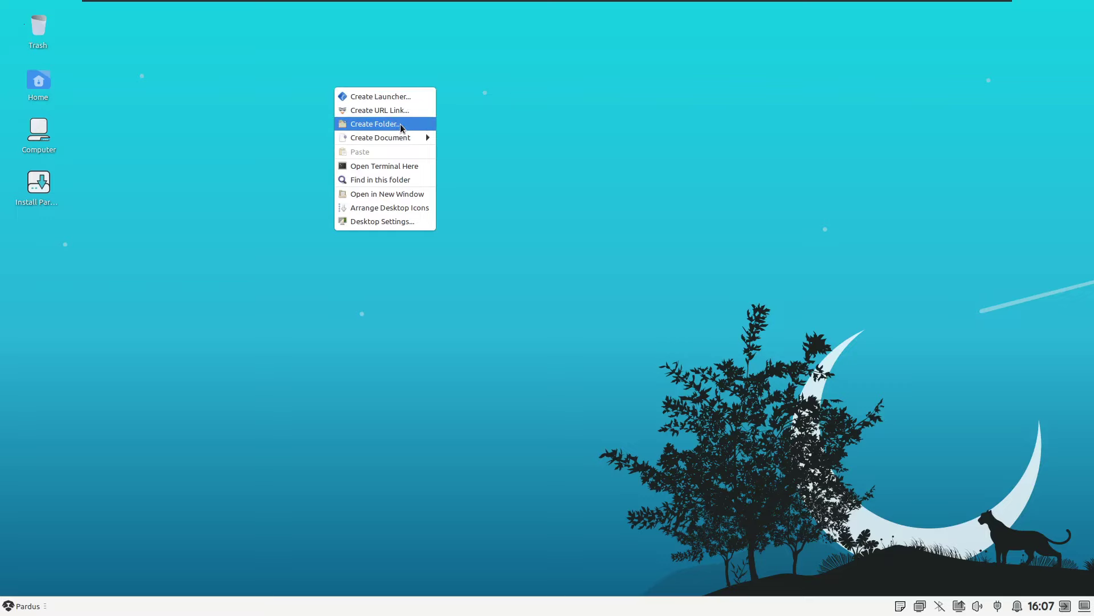
click(385, 224)
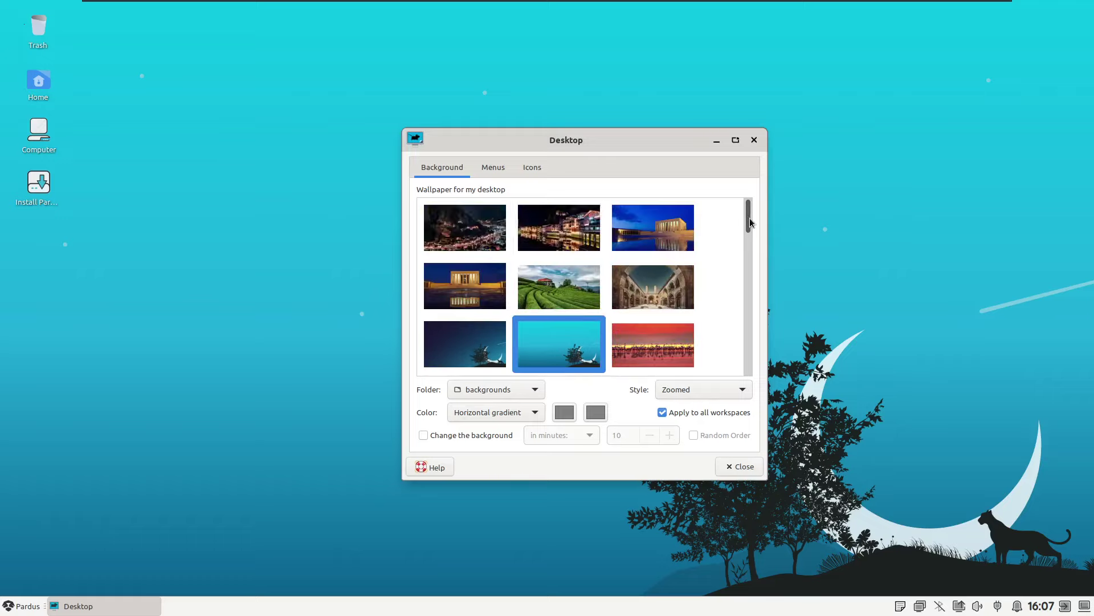
mouse_move(750, 218)
mouse_down()
mouse_move(748, 354)
mouse_move(741, 221)
mouse_move(748, 355)
mouse_move(747, 210)
mouse_up()
drag(749, 215, 741, 355)
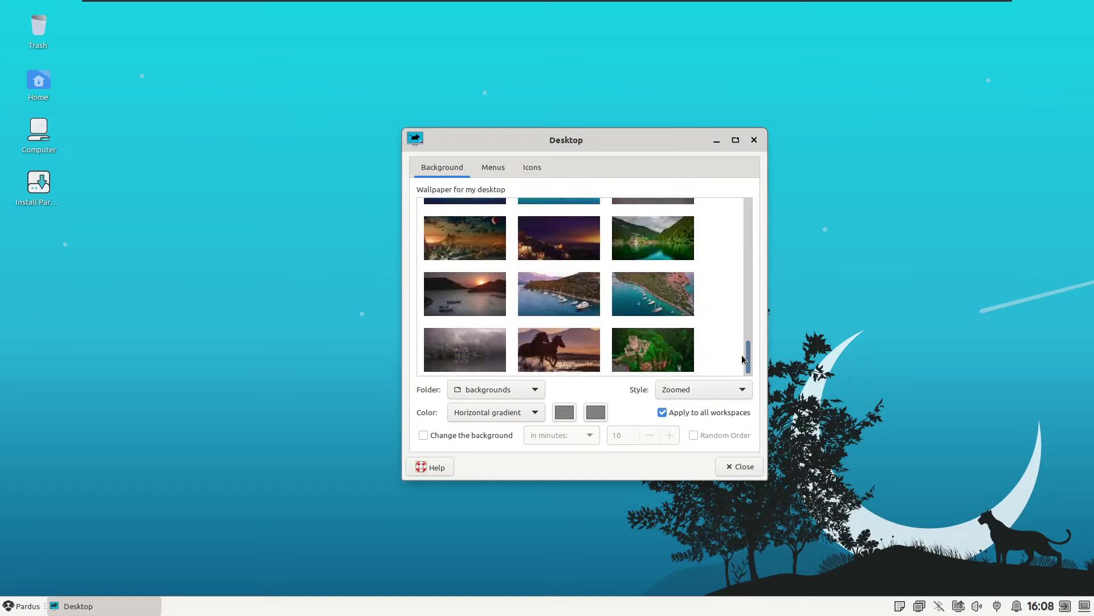
click(492, 167)
click(528, 168)
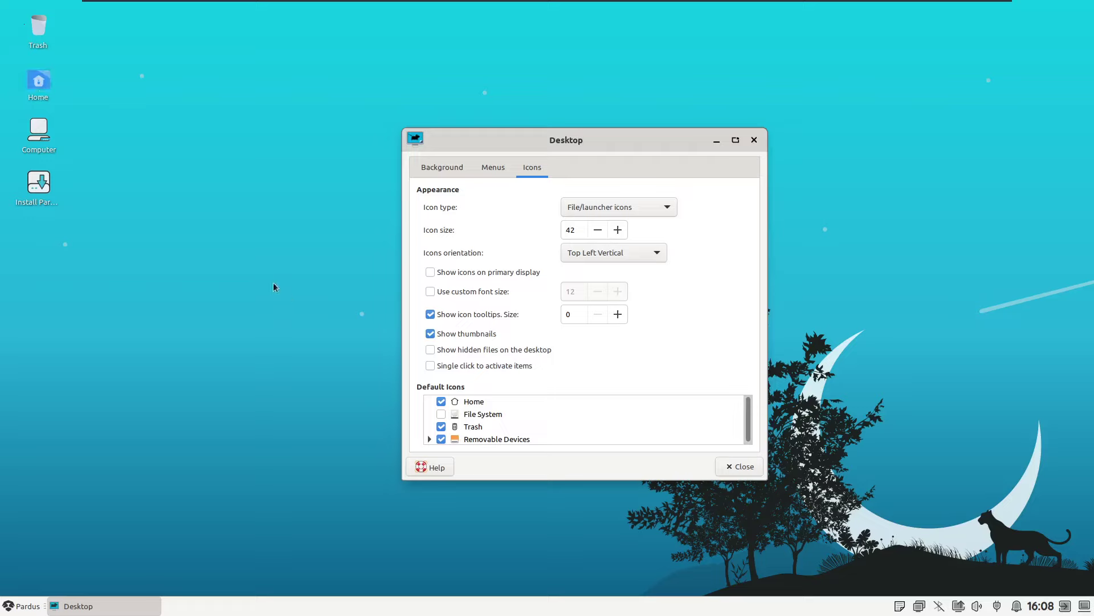
Try hiding the Home icon on the desktop, show it again, and close the desktop settings
click(442, 402)
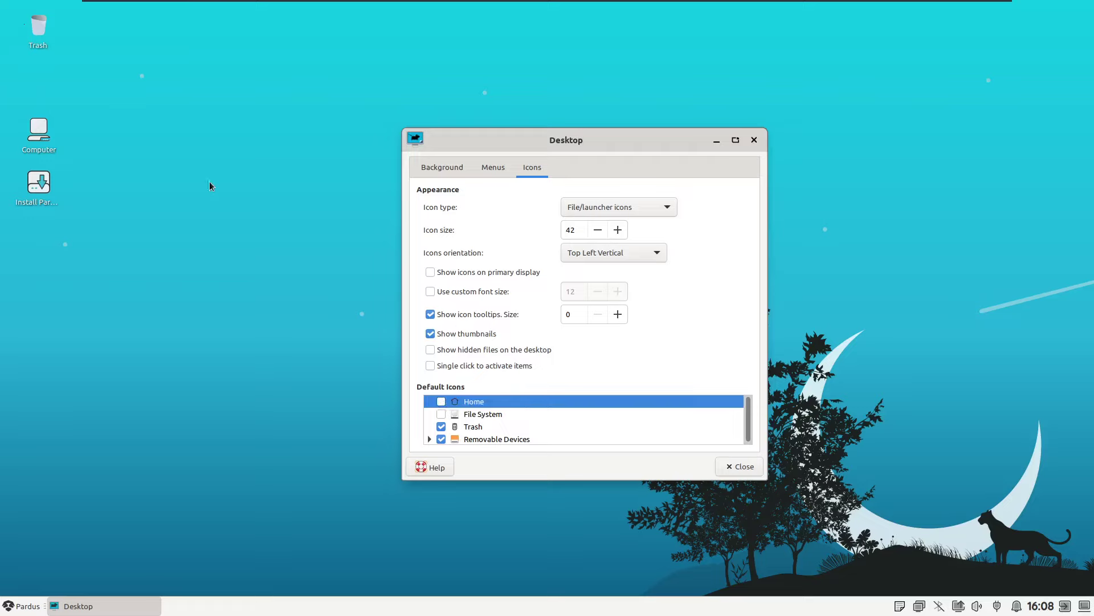
click(442, 402)
scroll(748, 415, down, 1)
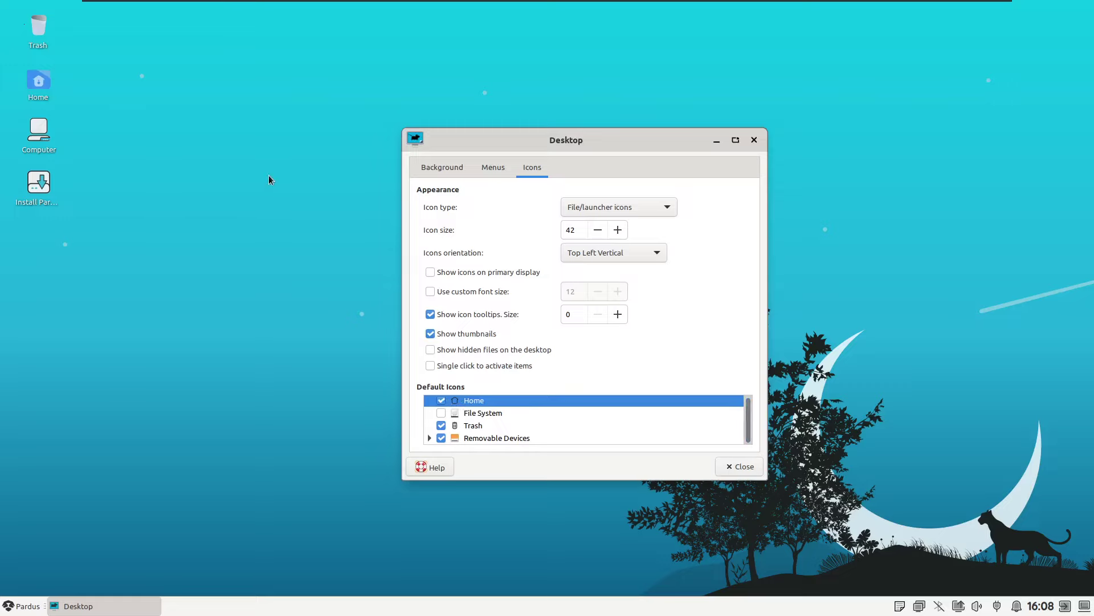
click(753, 139)
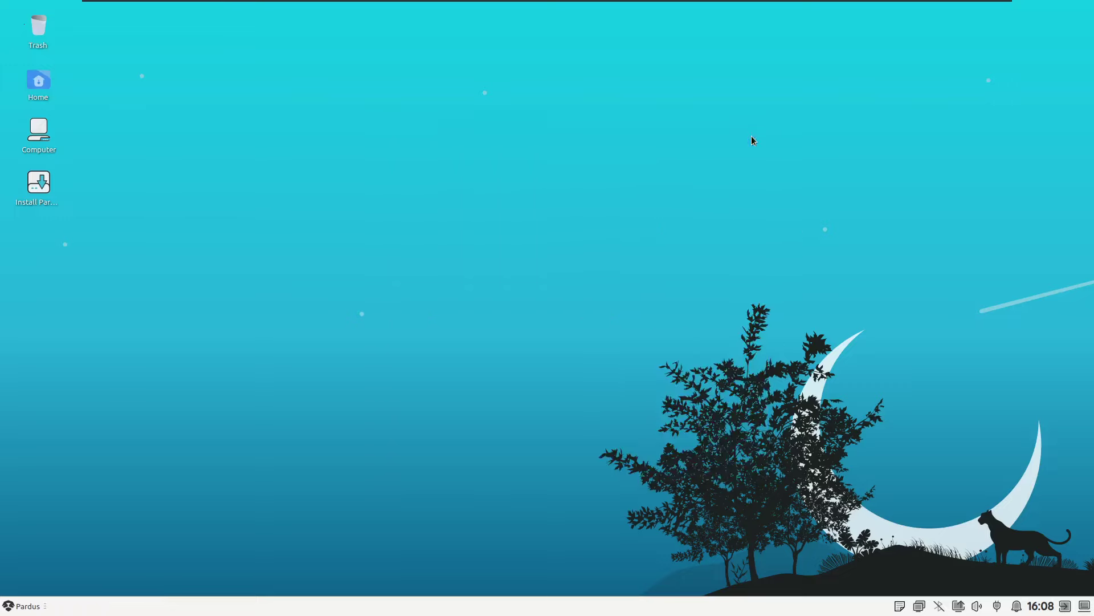
Examine the launcher's applications by category, from Favorites and All Applications through Accessories, Graphics, Internet, Multimedia, Office and Pardus
click(24, 613)
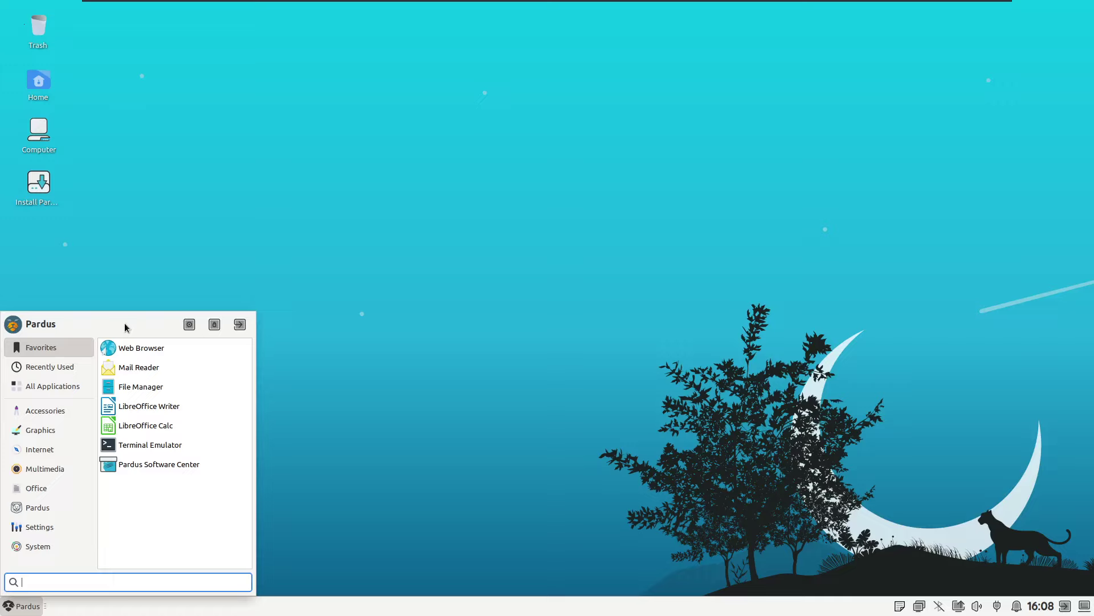
click(36, 368)
click(57, 347)
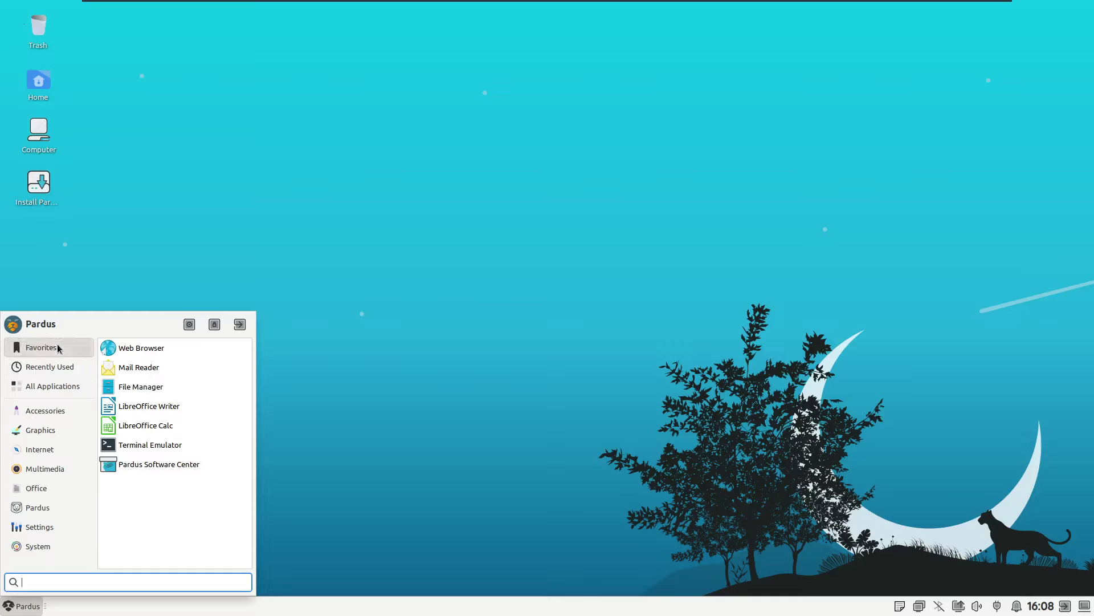
click(60, 386)
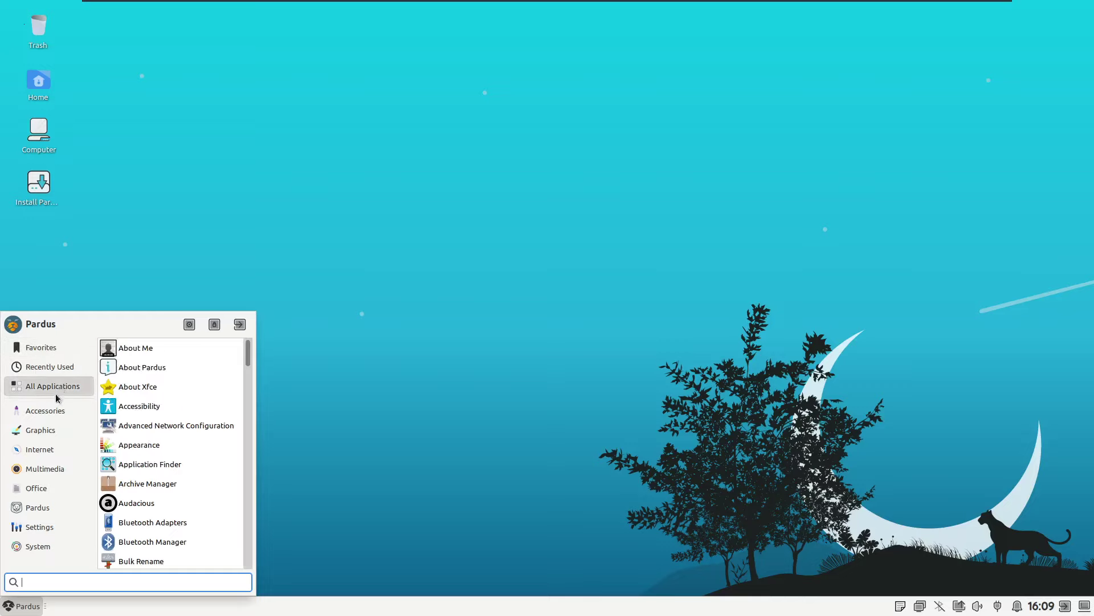
click(47, 412)
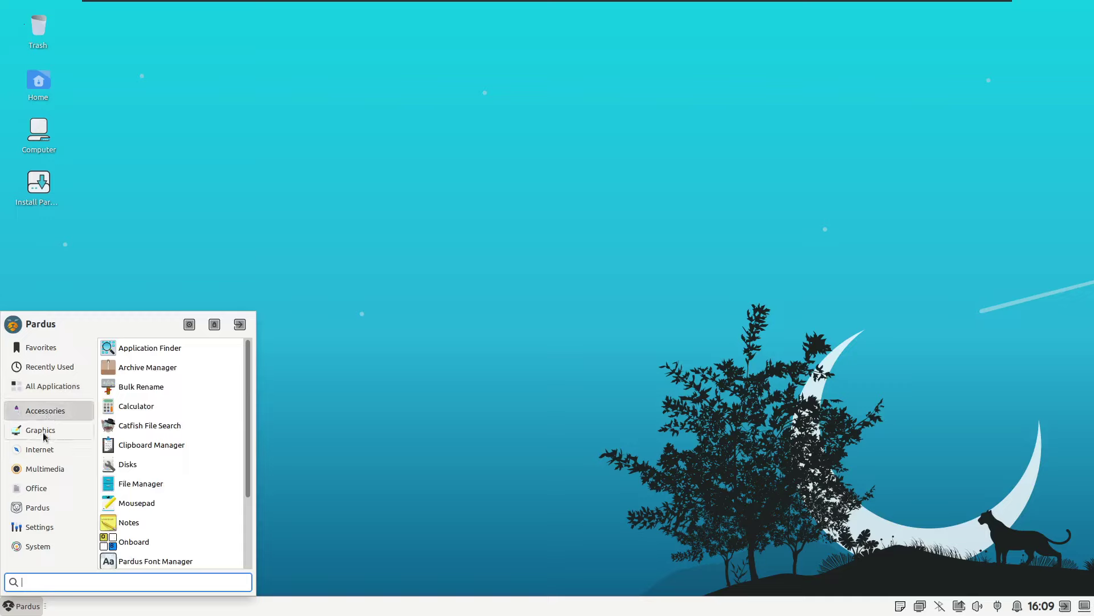
click(43, 432)
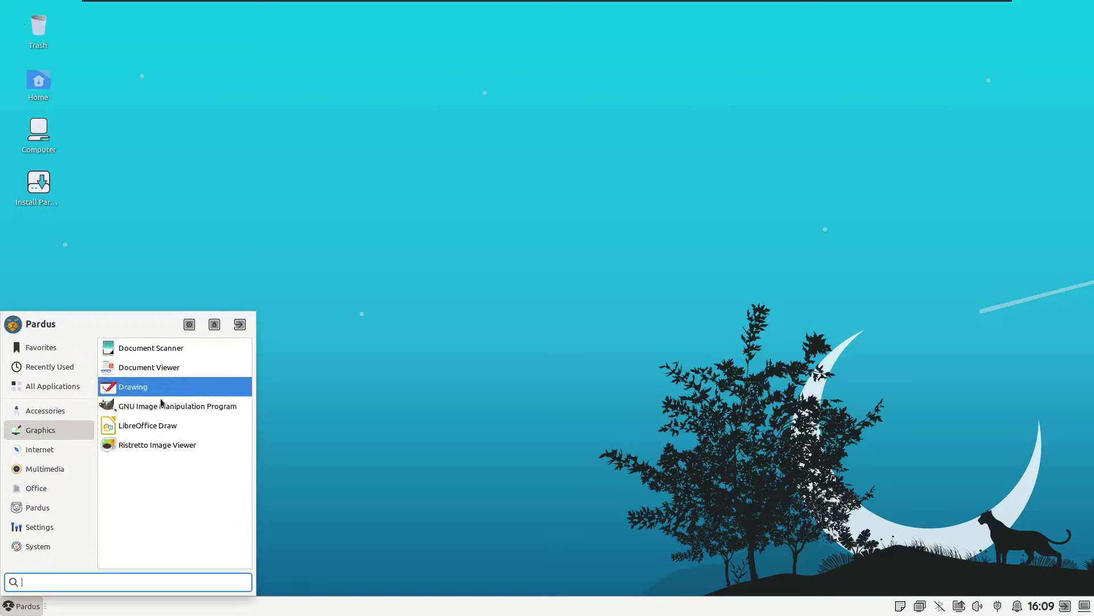
click(46, 450)
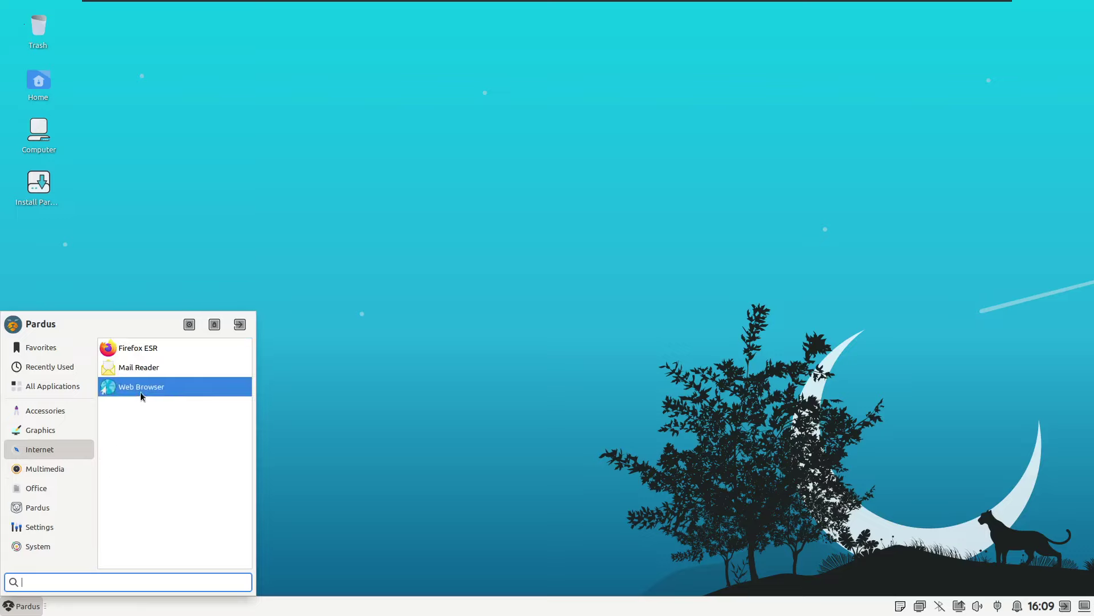
click(43, 470)
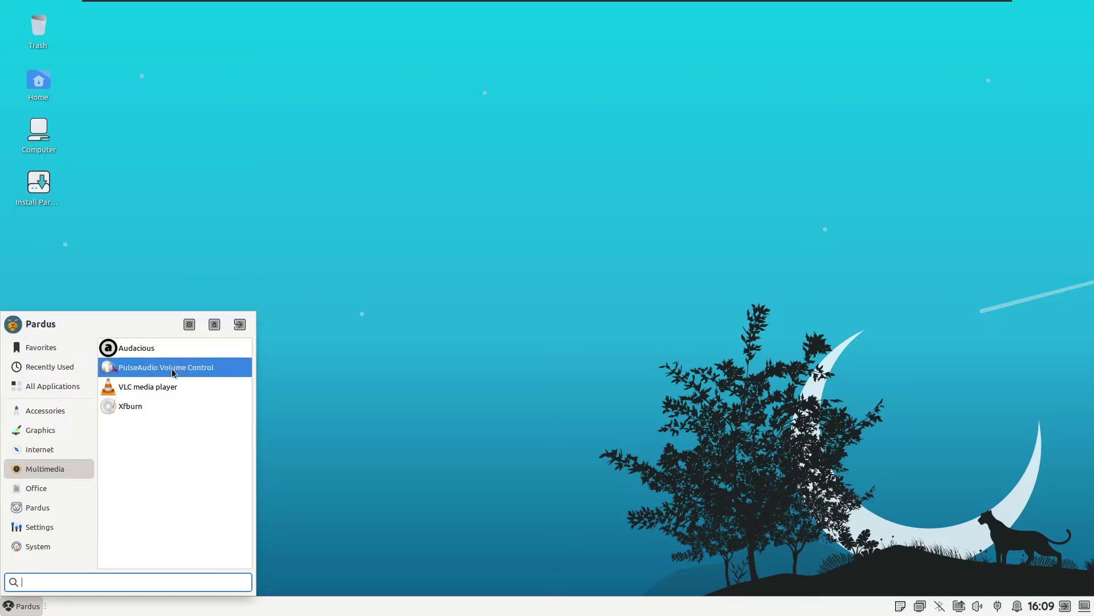
click(40, 490)
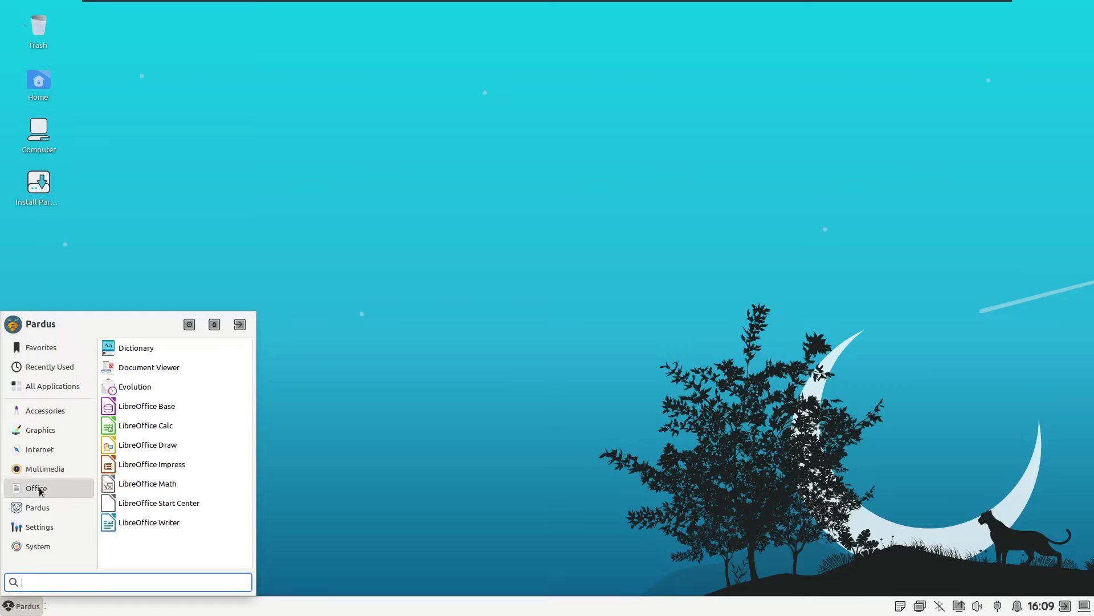
click(32, 513)
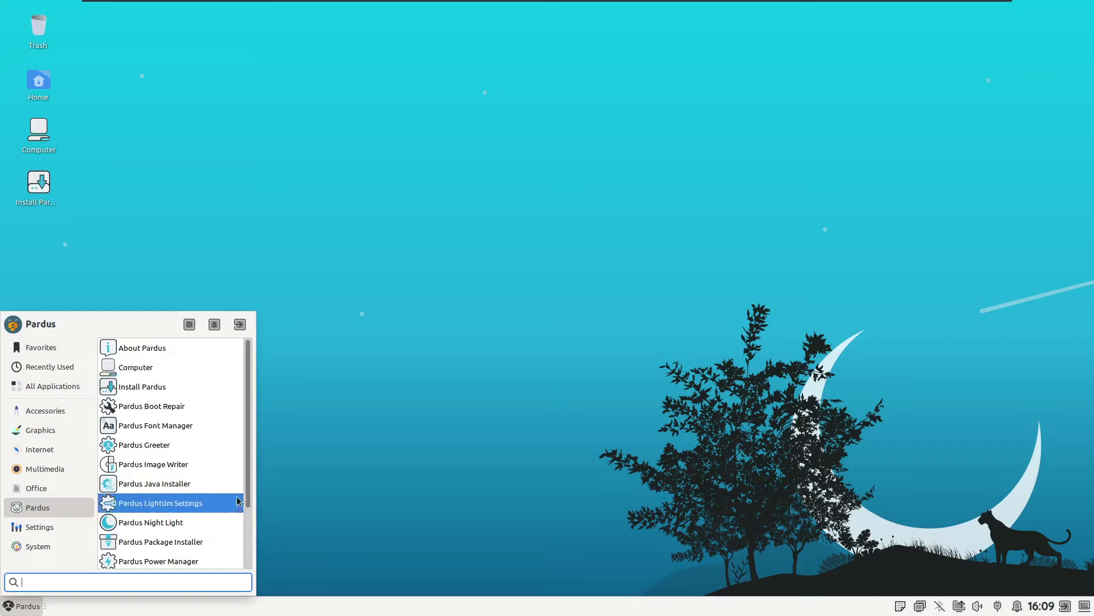
drag(248, 478, 246, 561)
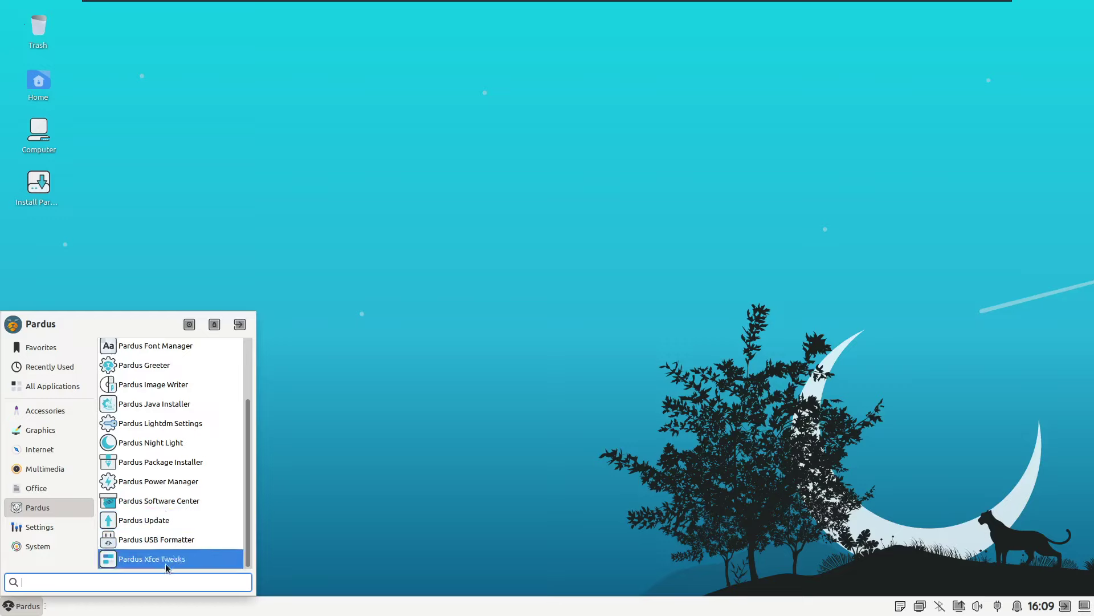
Open the Appearance settings and switch the style to Pardus Xfce Dark
click(42, 529)
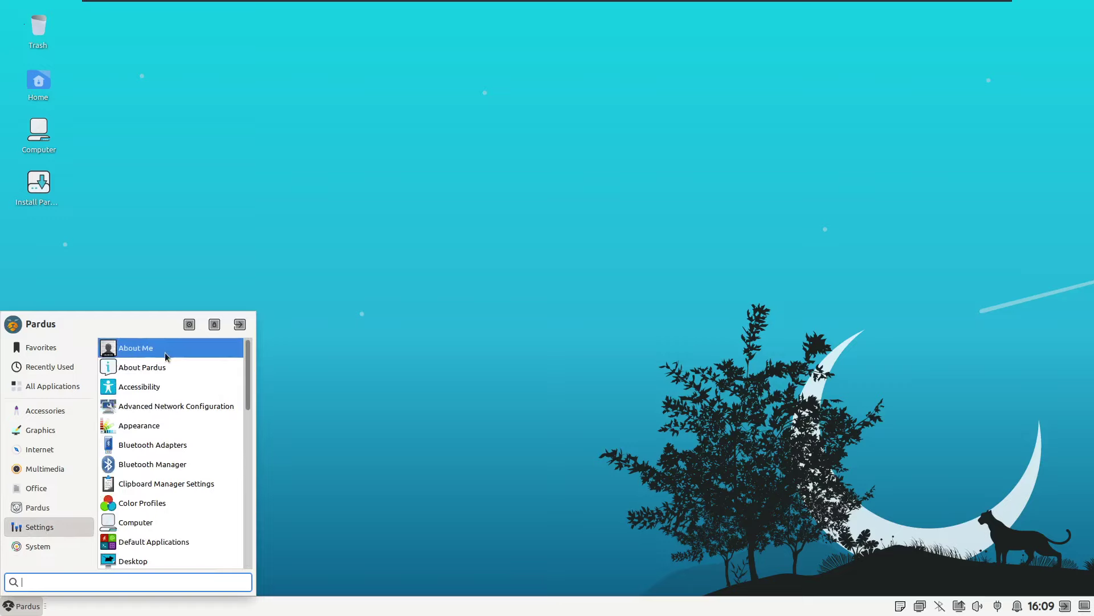
click(153, 426)
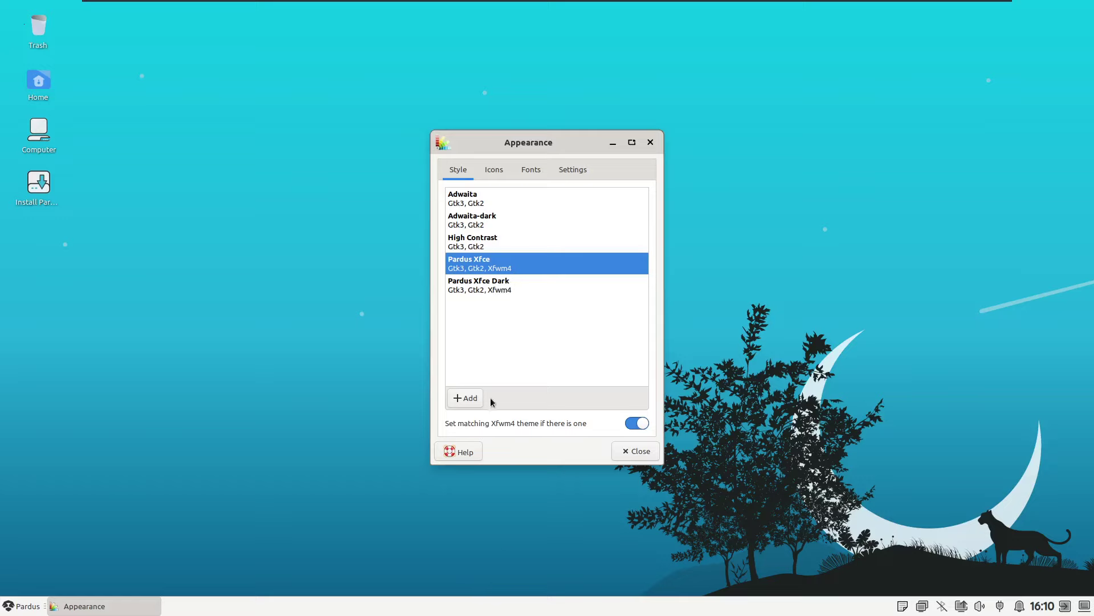
click(507, 291)
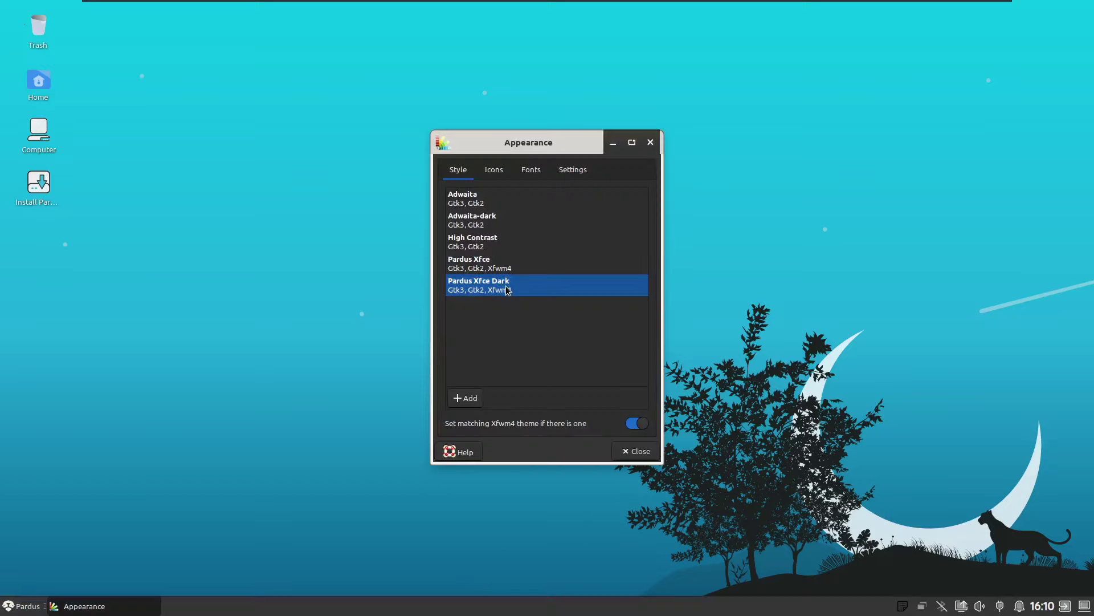
Review the icon themes, fonts and general options in the Appearance settings
click(497, 176)
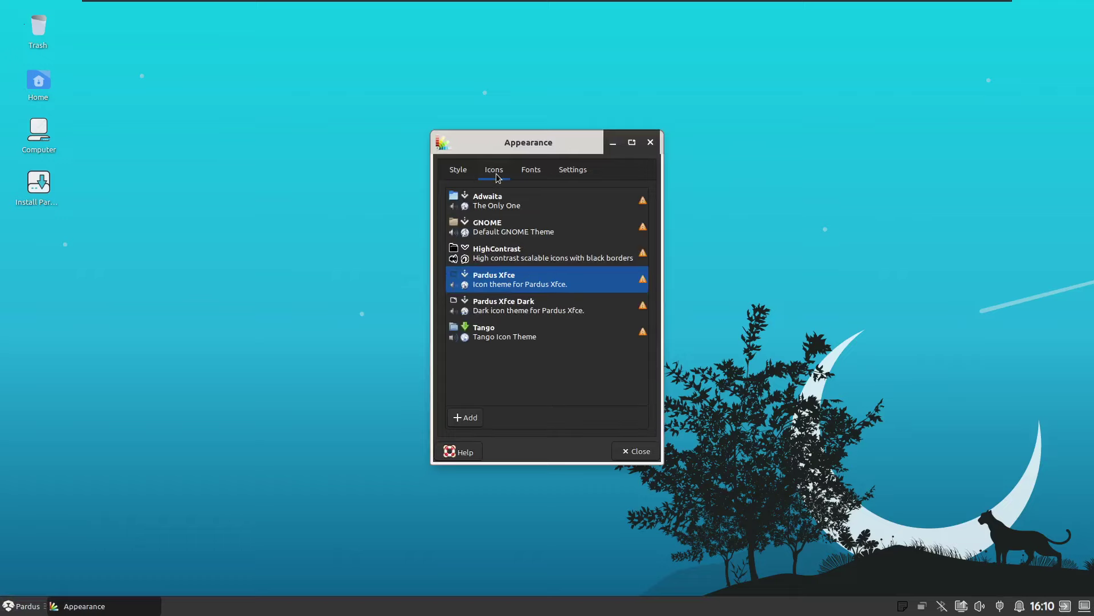
click(531, 172)
click(573, 176)
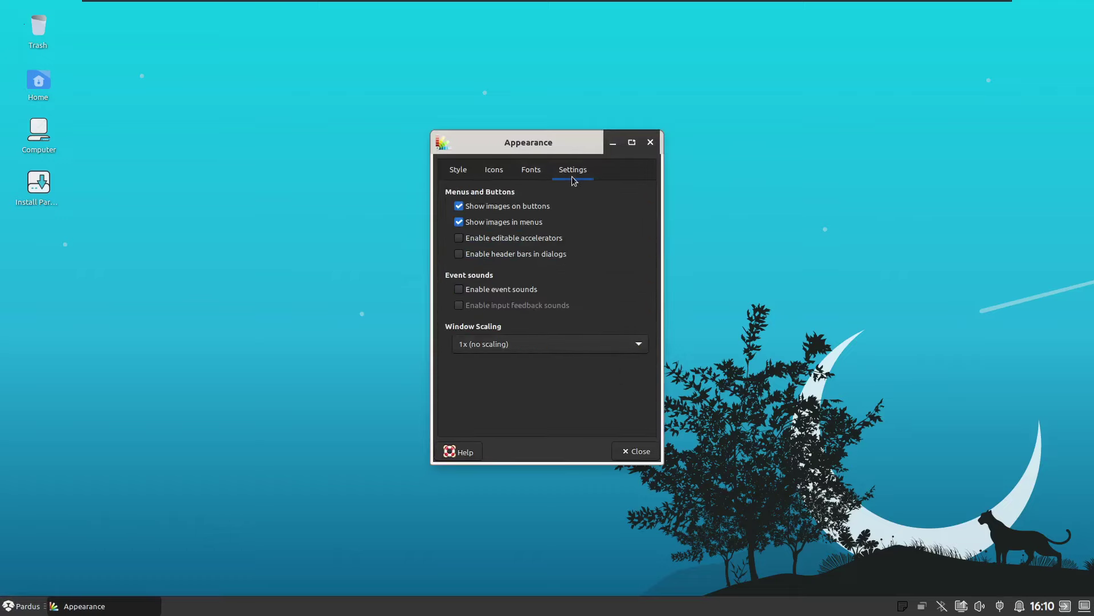
Set the style back to Pardus Xfce and close the Appearance settings
click(458, 174)
click(474, 261)
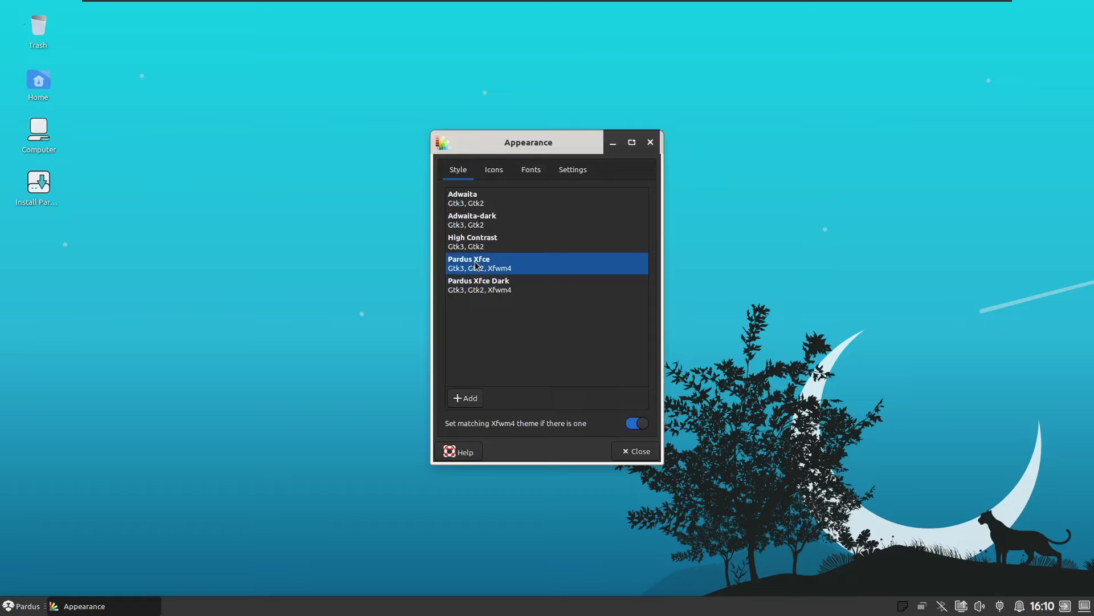
click(650, 142)
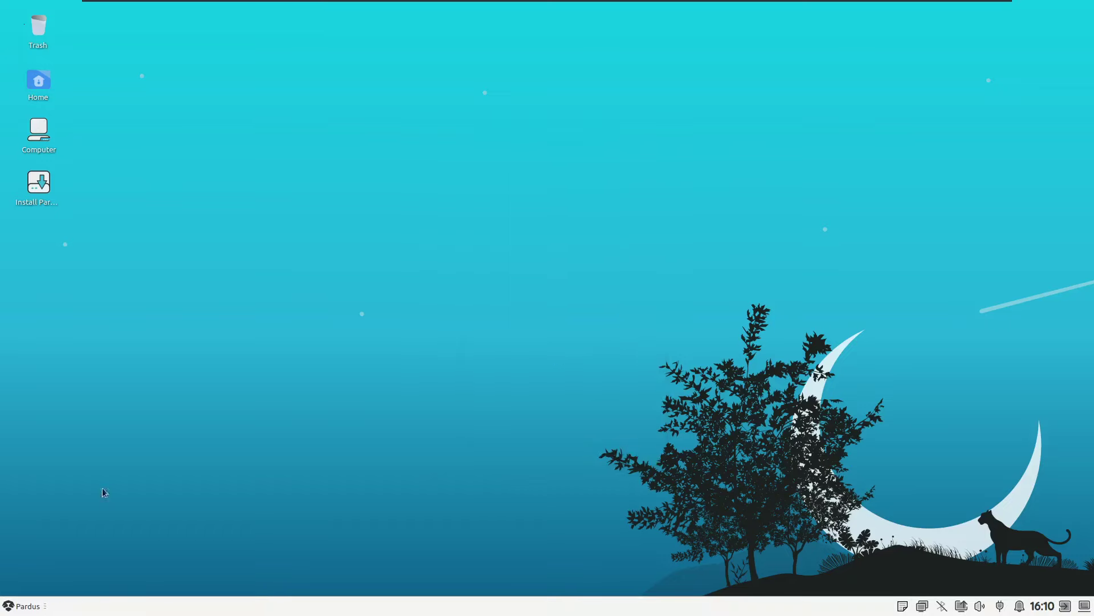
Look through the complete list of Settings applications in the launcher
click(21, 606)
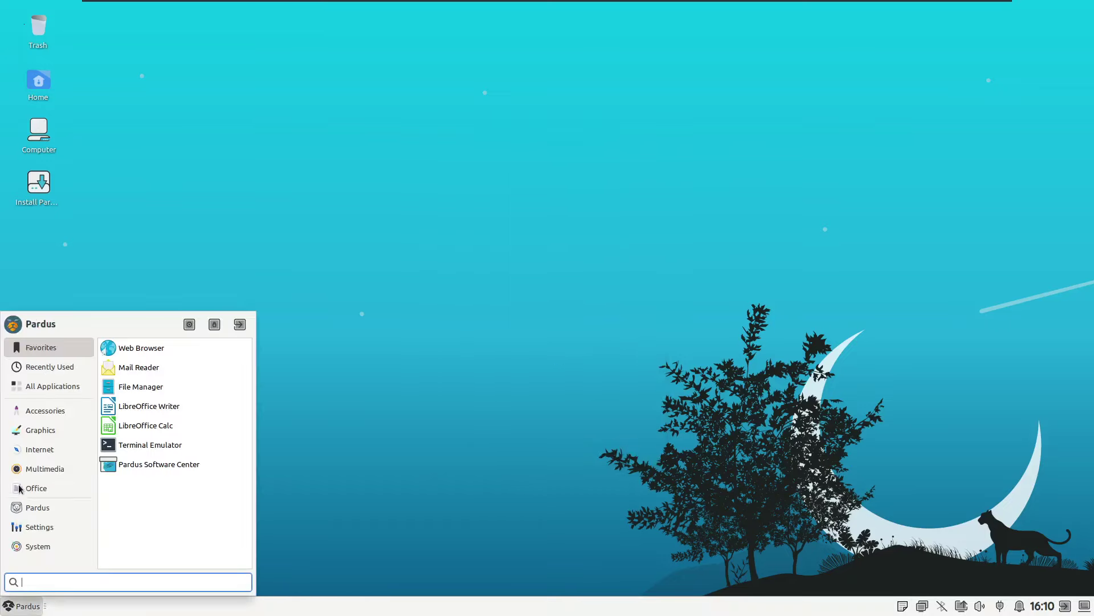
click(35, 532)
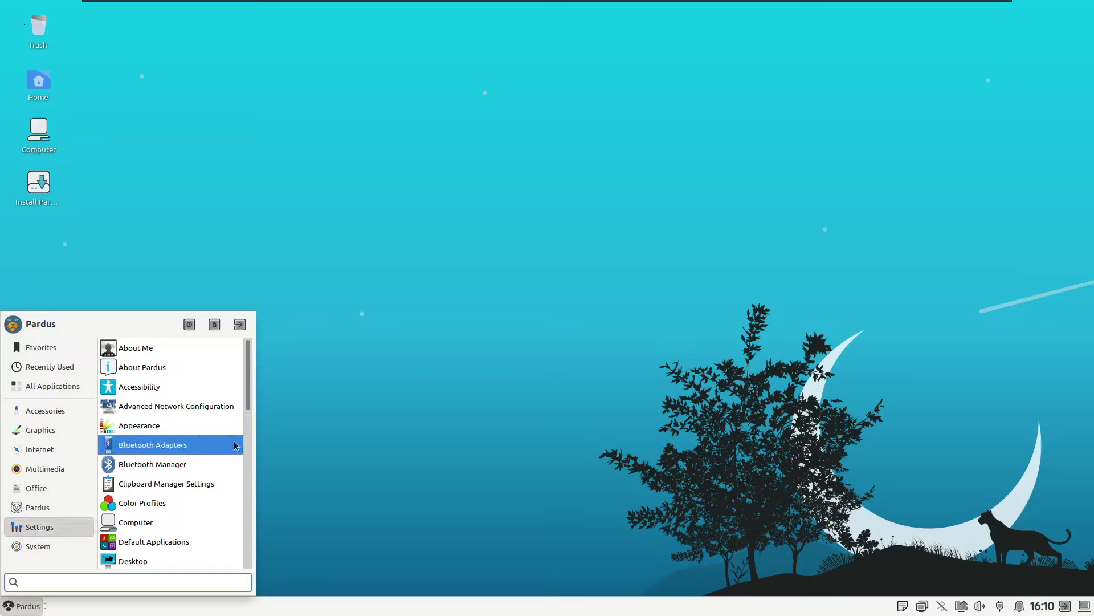
drag(248, 404, 238, 575)
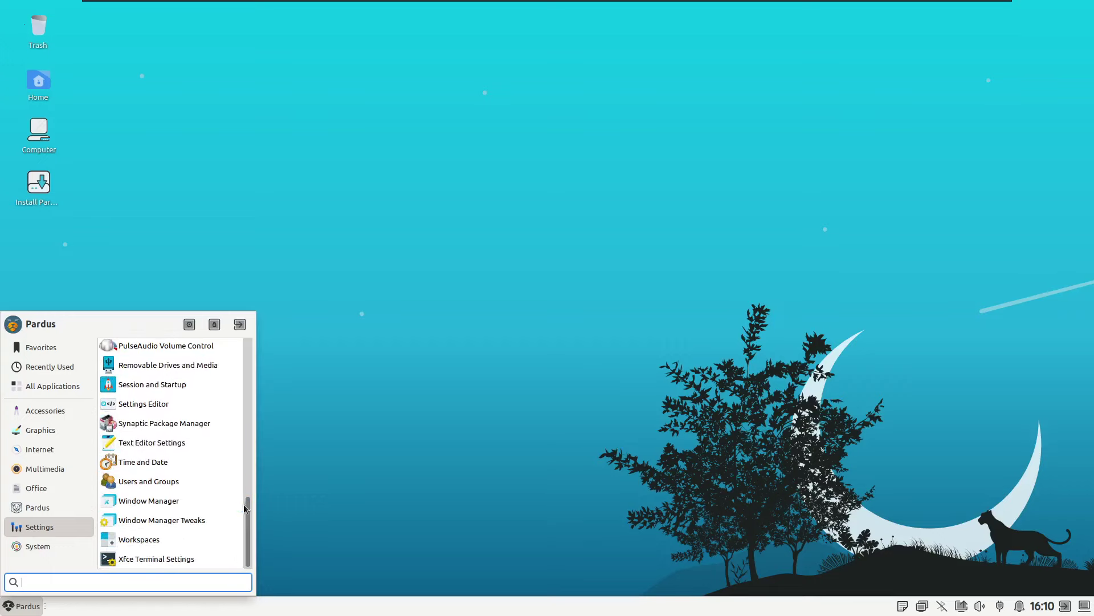
drag(248, 512, 240, 550)
Look through the System applications in the launcher and open Synaptic Package Manager
click(53, 545)
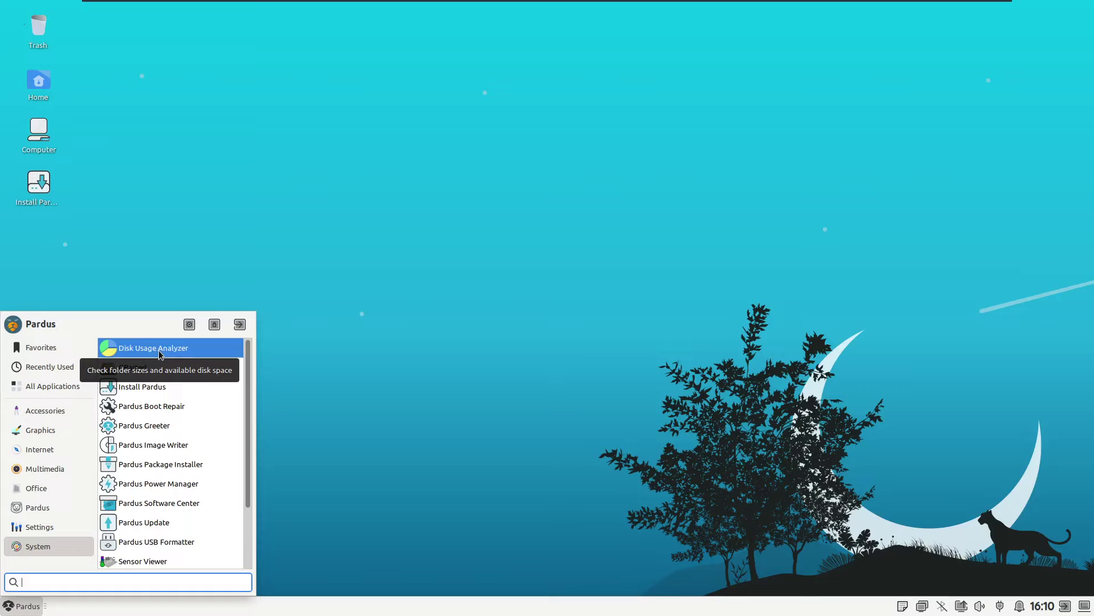
key(Down)
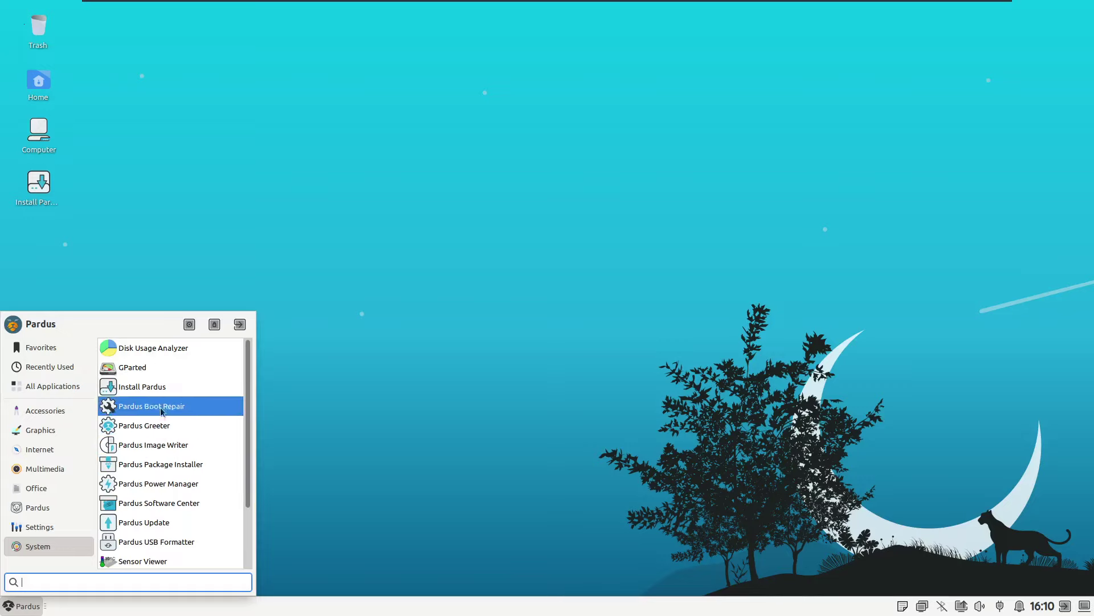
drag(248, 434, 247, 502)
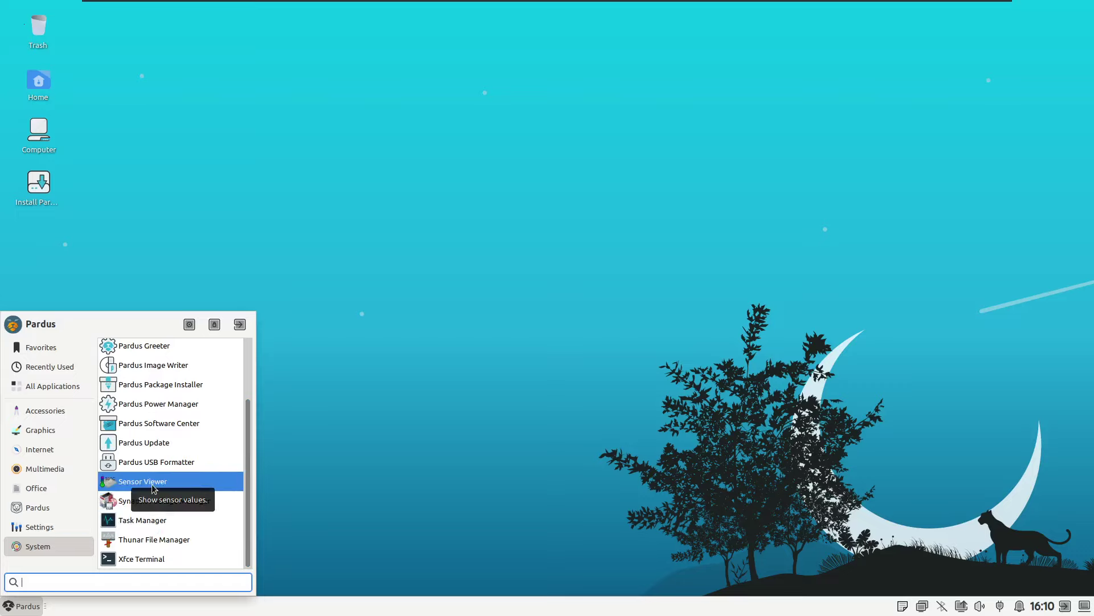
click(143, 504)
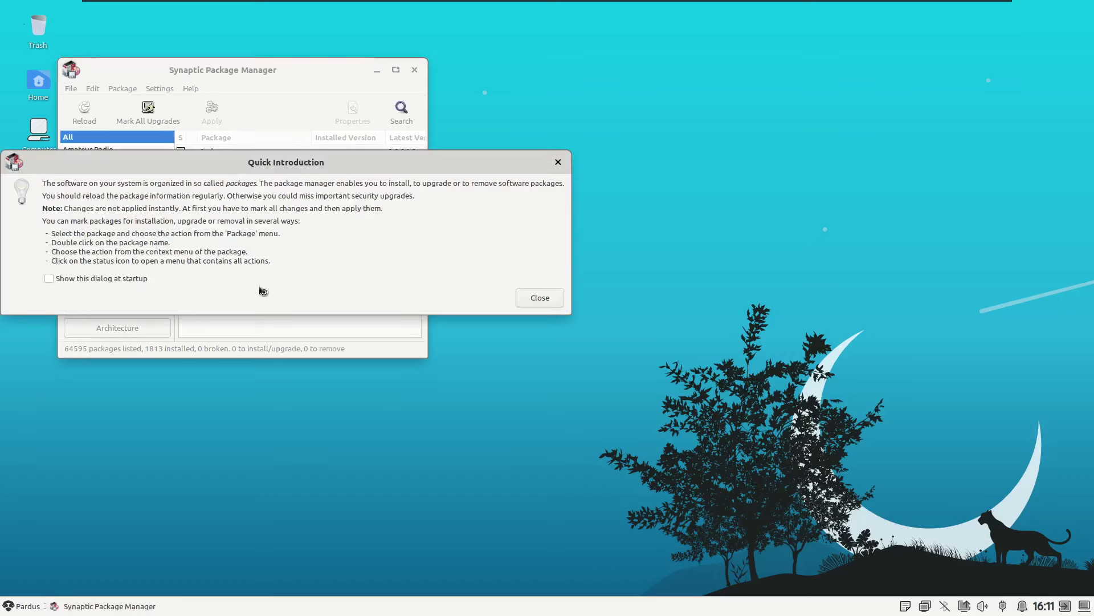
Dismiss the Quick Introduction, search the packages for "telegram web" and maximize the Synaptic window
click(545, 297)
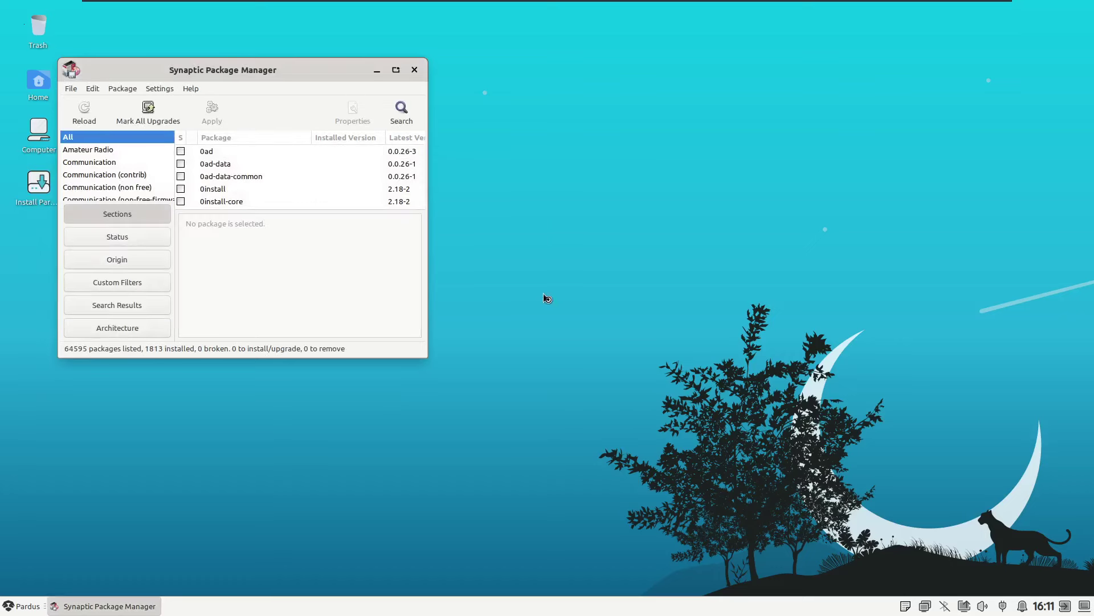
drag(320, 73, 558, 79)
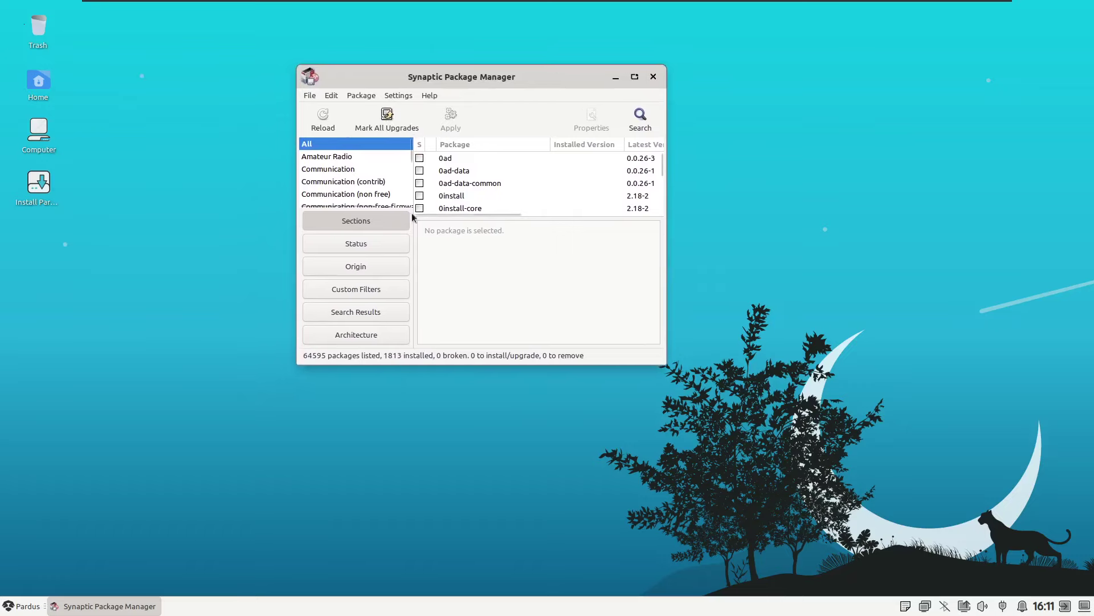
click(640, 117)
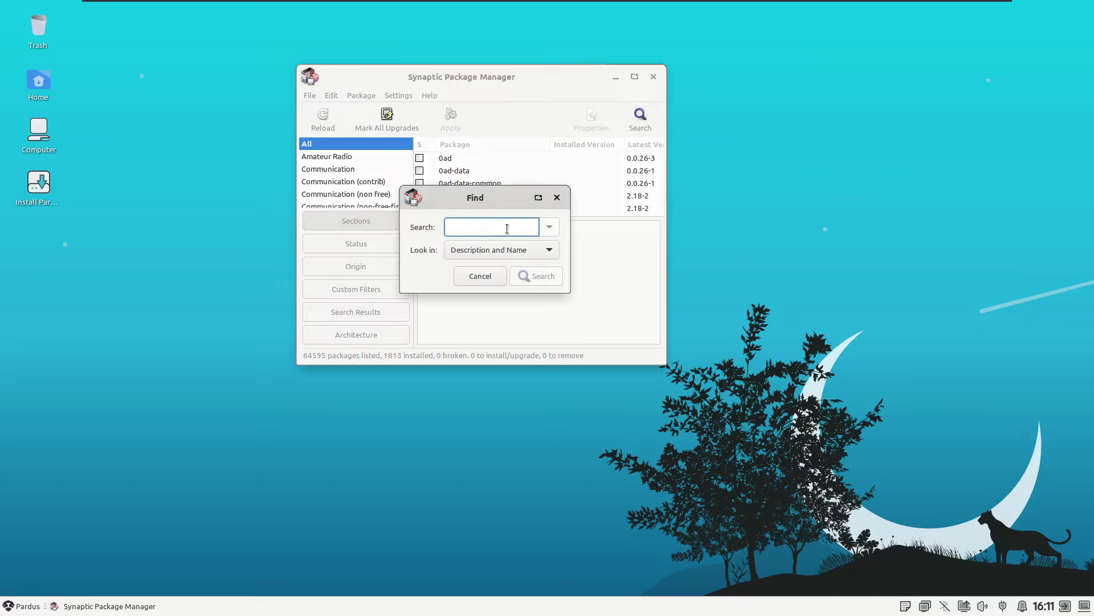
text(telegram web)
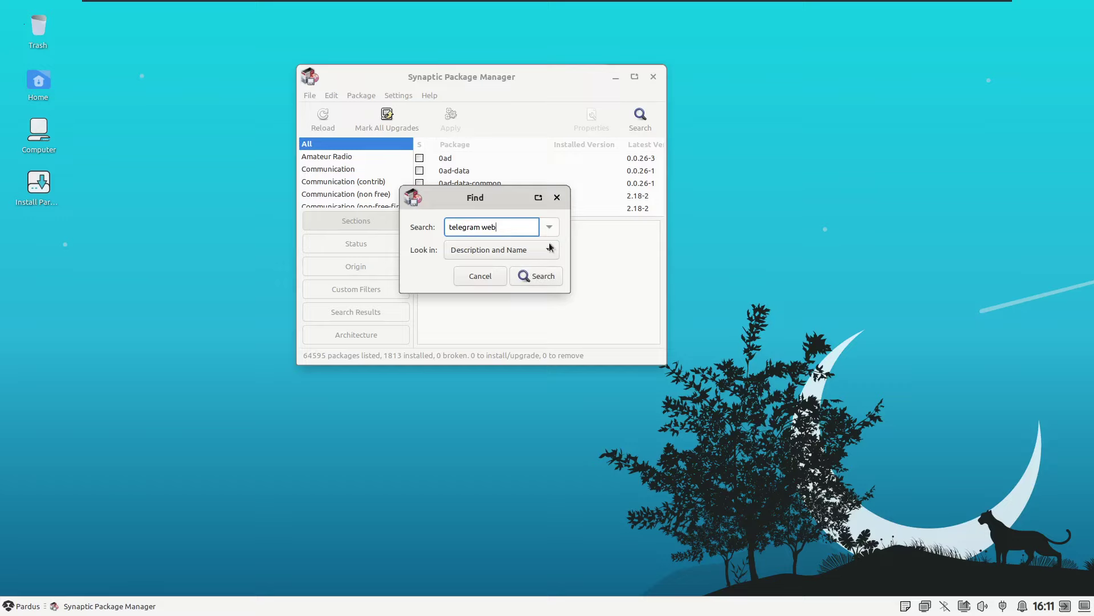
click(540, 277)
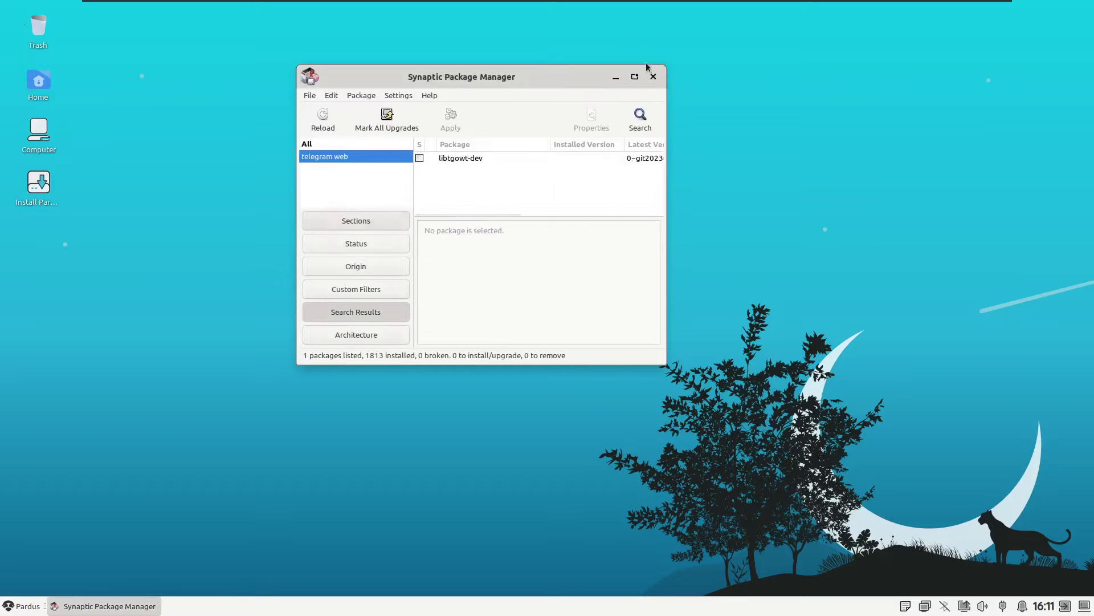
click(634, 76)
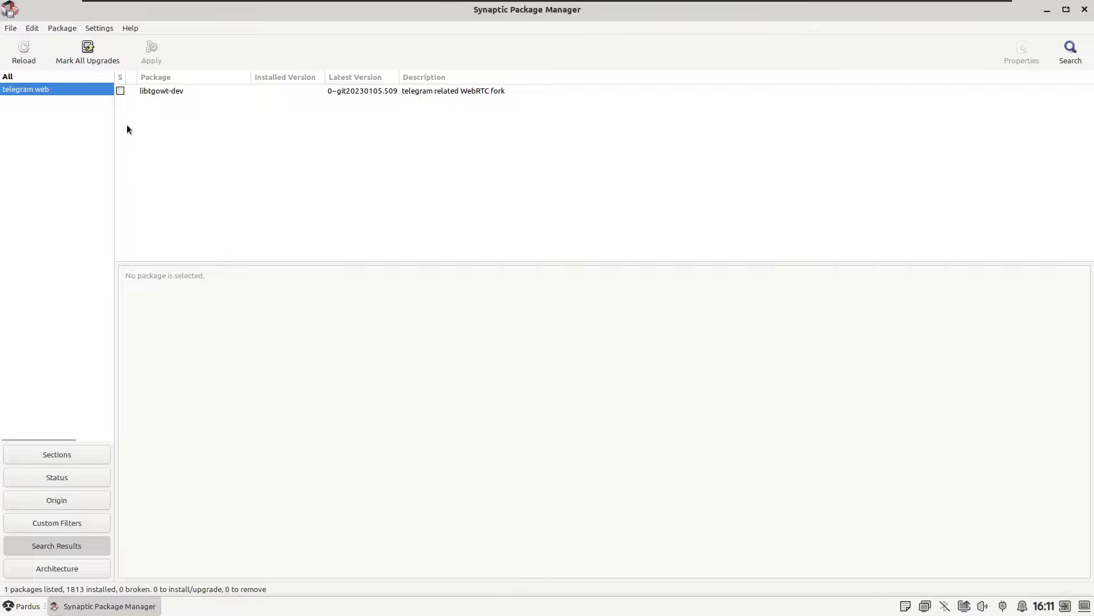
Search the package descriptions and names for "telegram"
click(1071, 51)
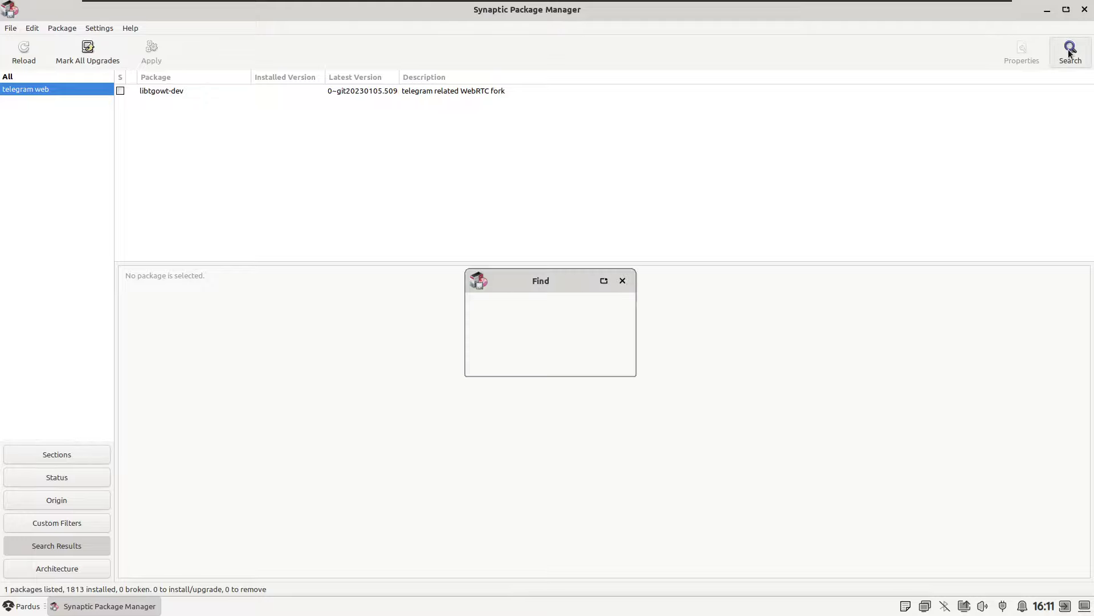
click(583, 311)
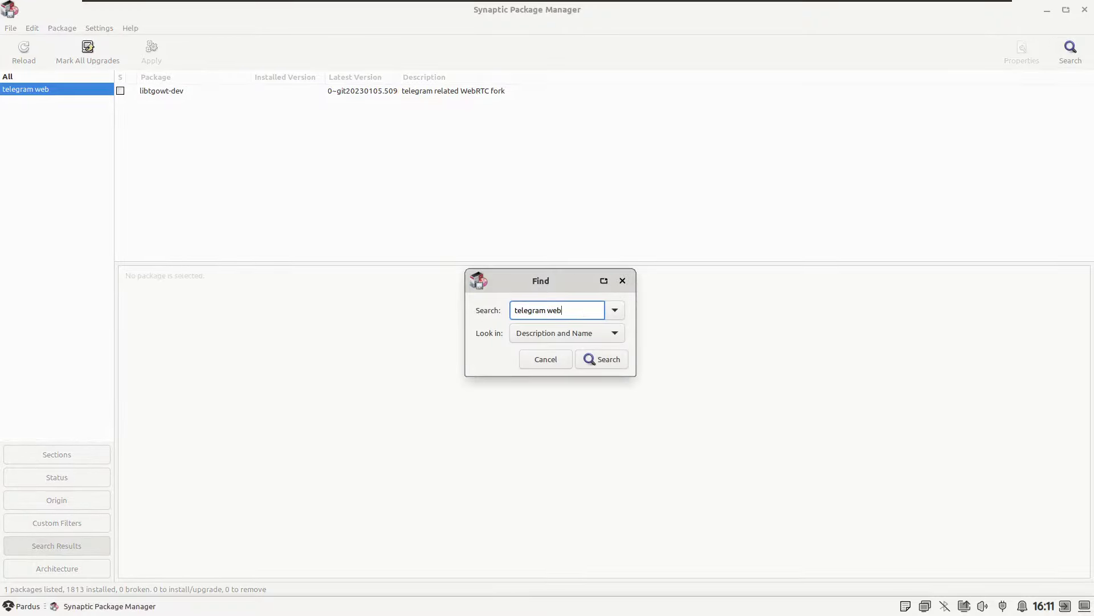
key(BackSpace)
key(BackSpace)
key(BackSpace)
key(BackSpace)
click(611, 362)
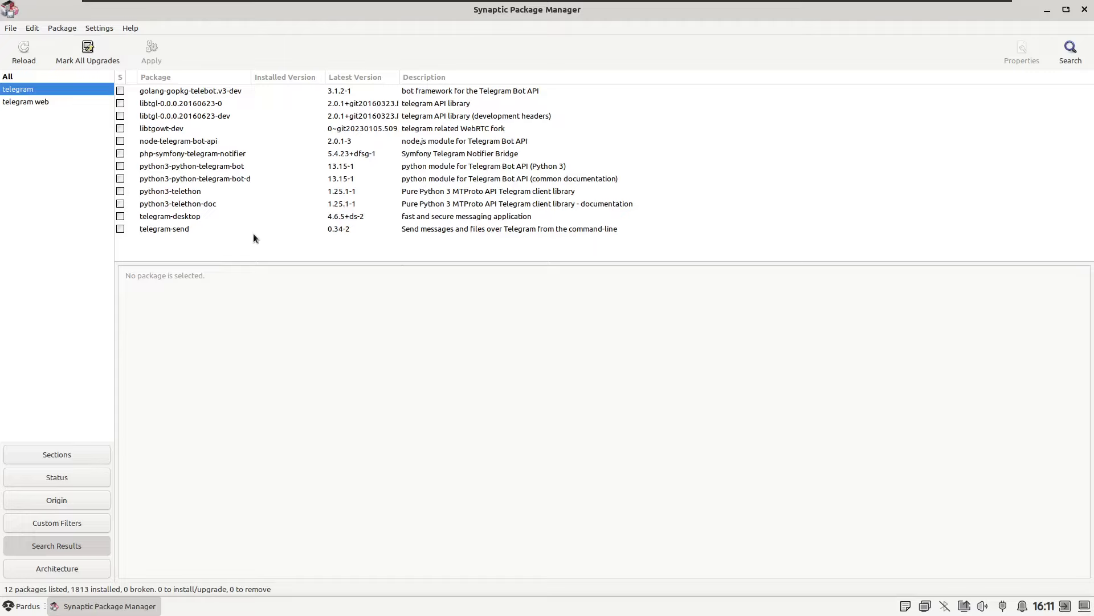
Review the telegram-desktop package details and its marking options without marking it, and close Synaptic Package Manager
click(437, 217)
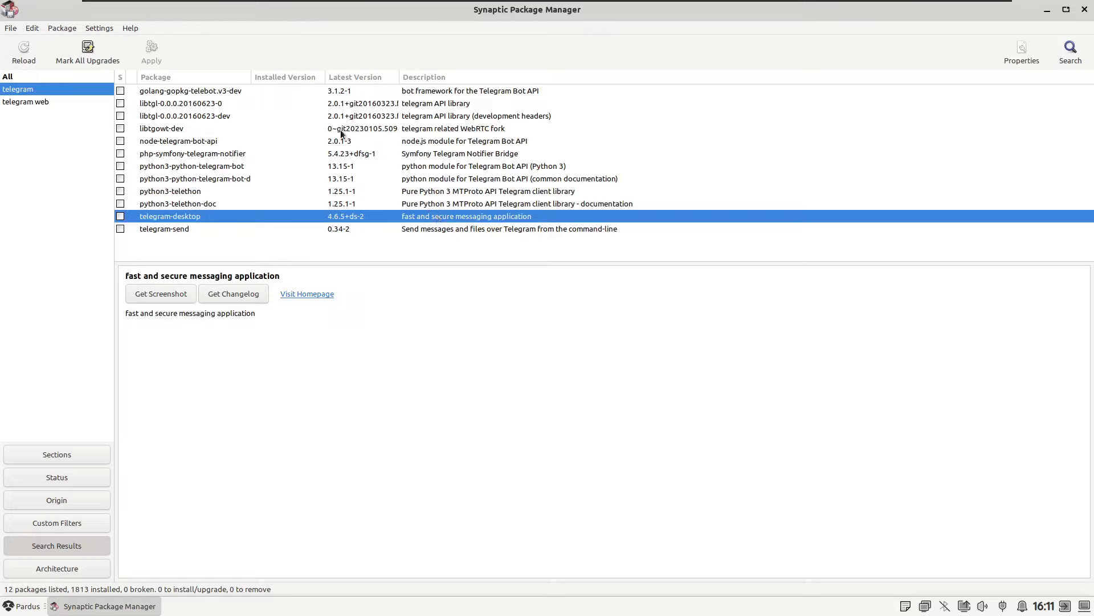
right_click(331, 216)
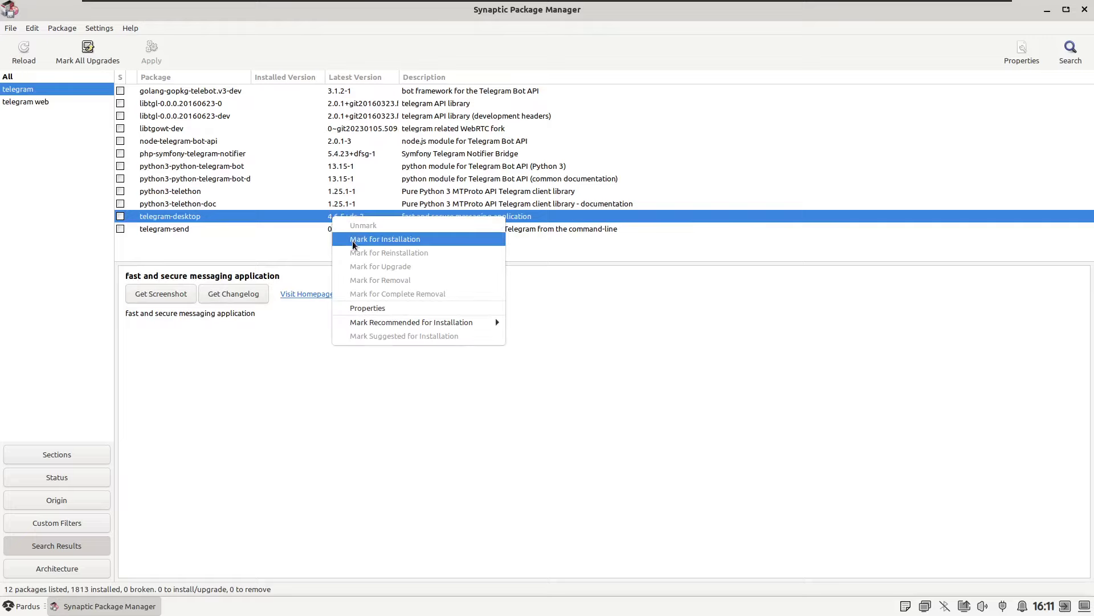
click(343, 387)
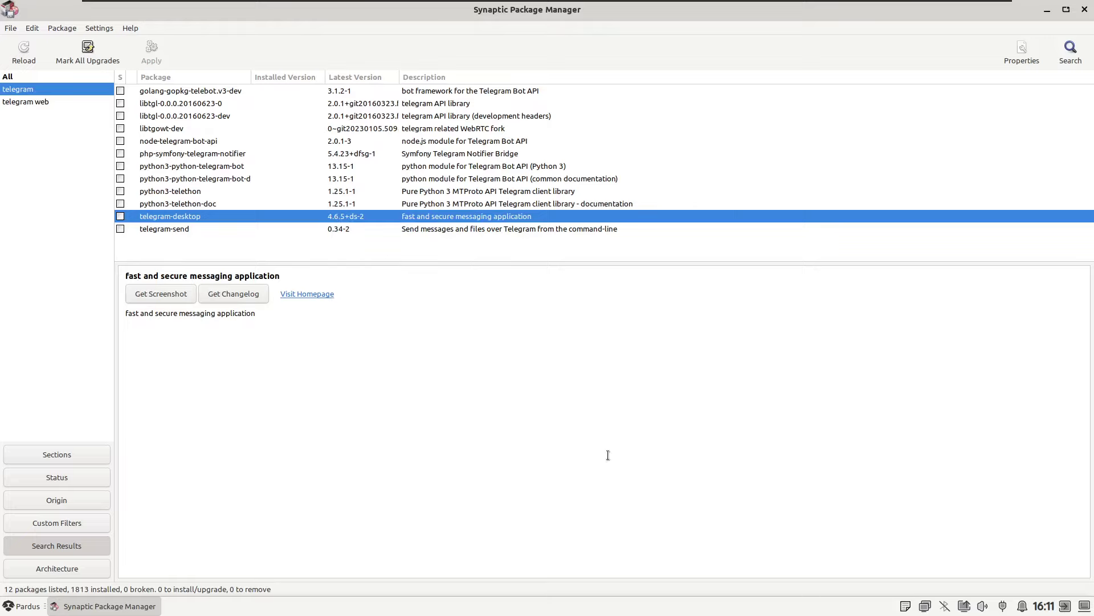
click(1084, 10)
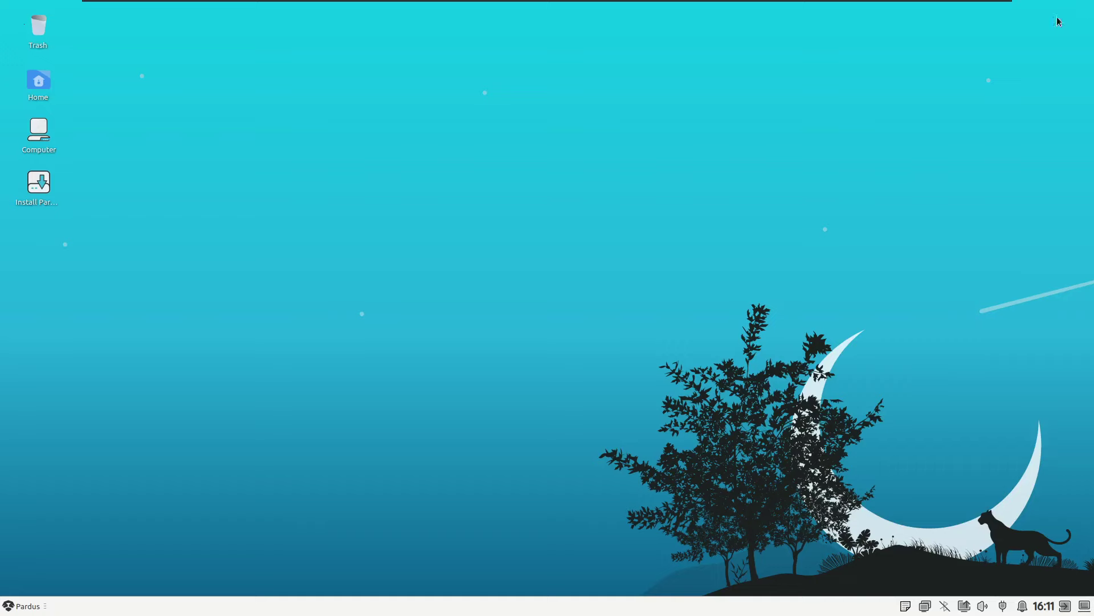
Run "sudo apt upgrade" in Xfce Terminal and close the terminal without confirming the upgrade
click(23, 606)
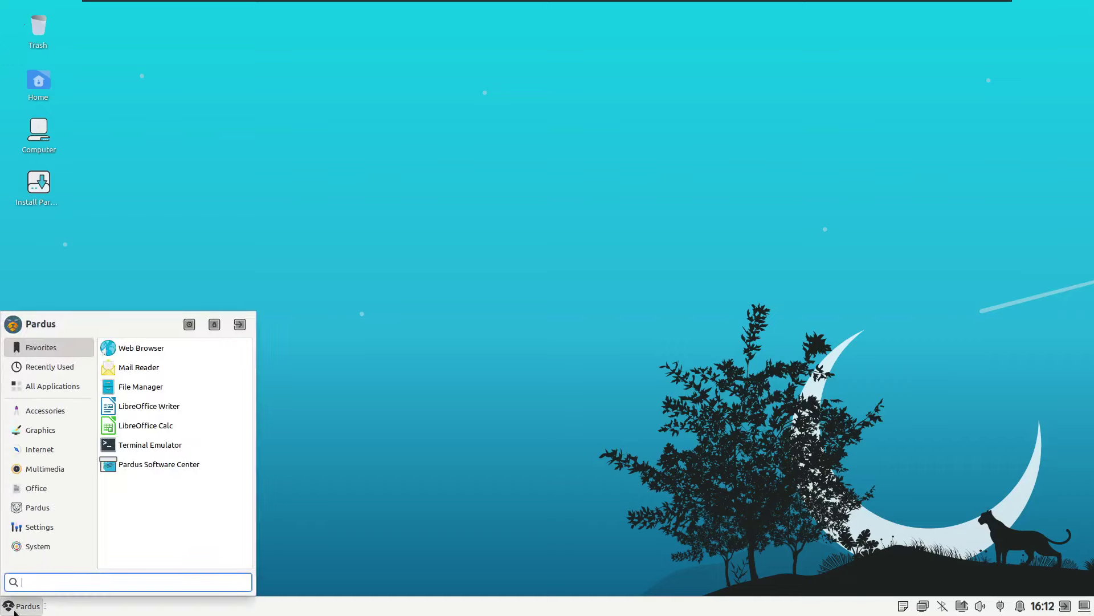
click(35, 548)
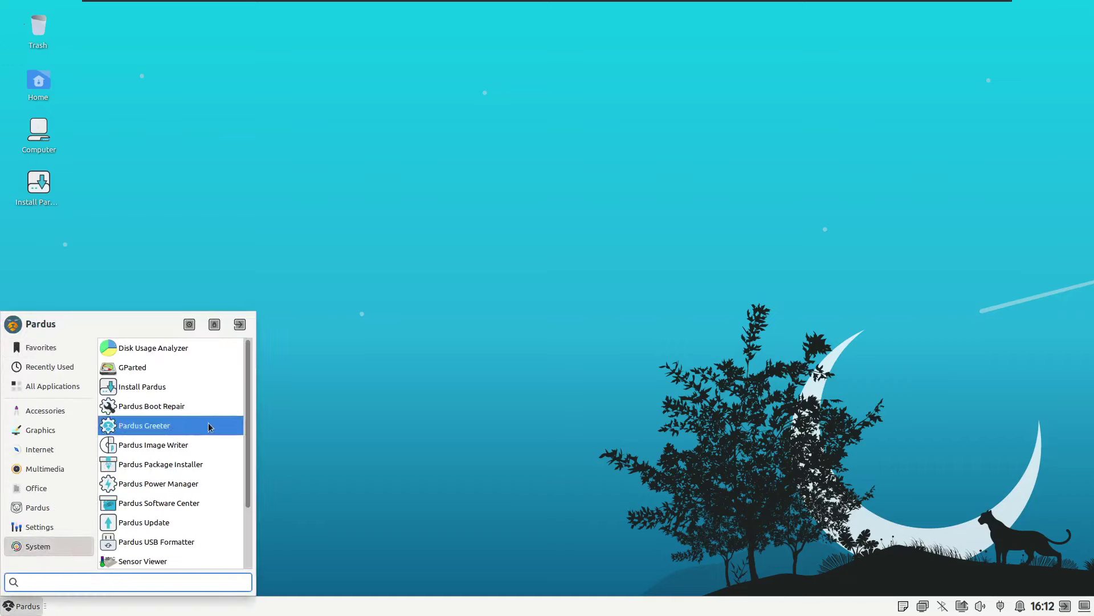
drag(248, 408, 243, 478)
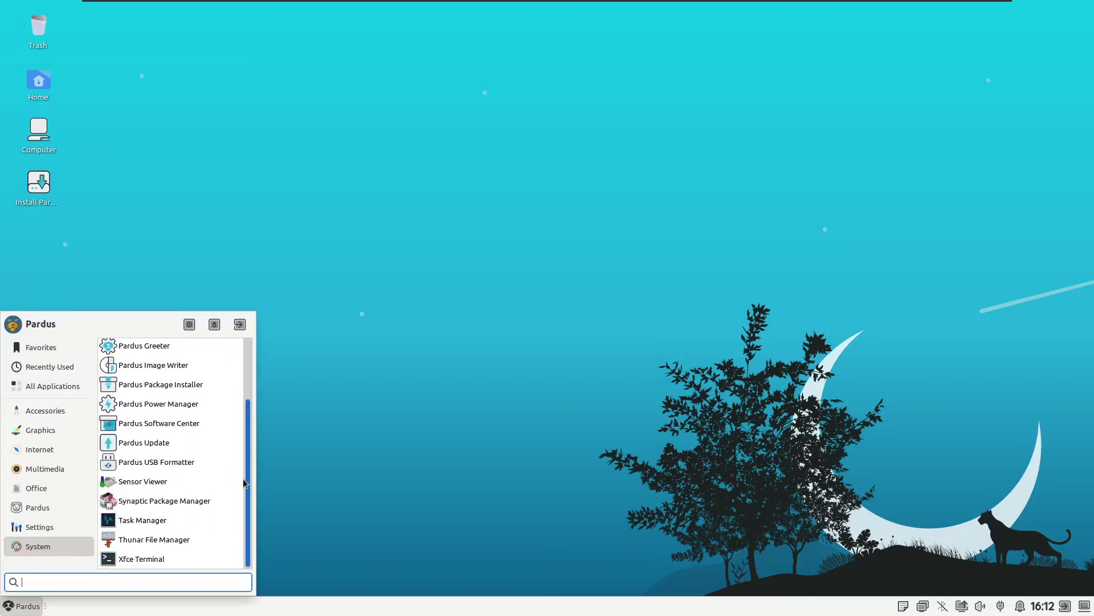
click(141, 560)
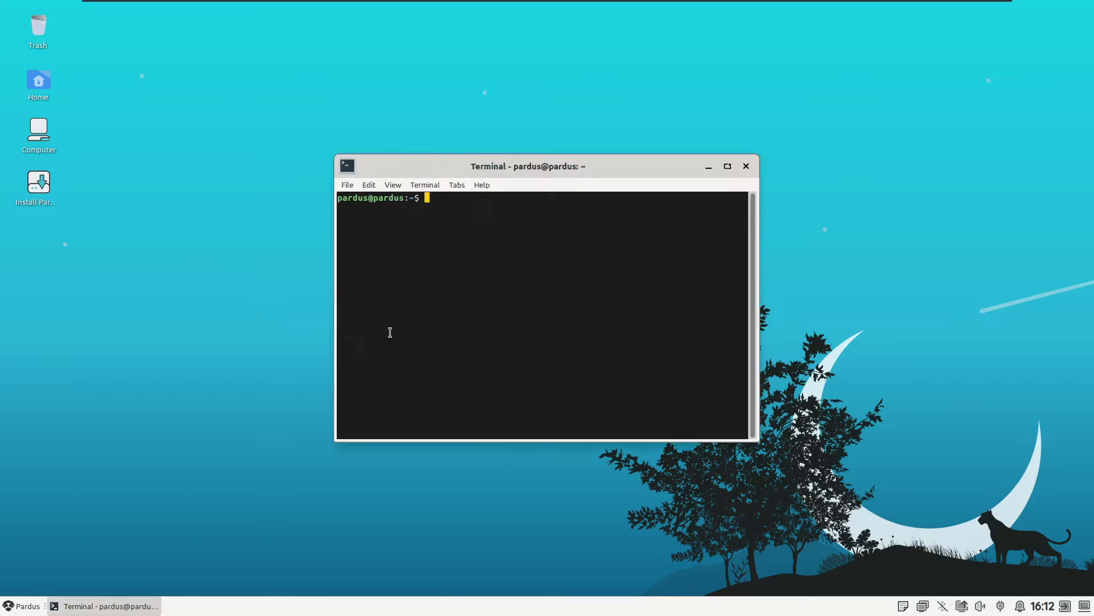
text(sudo apt upgrade)
key(Return)
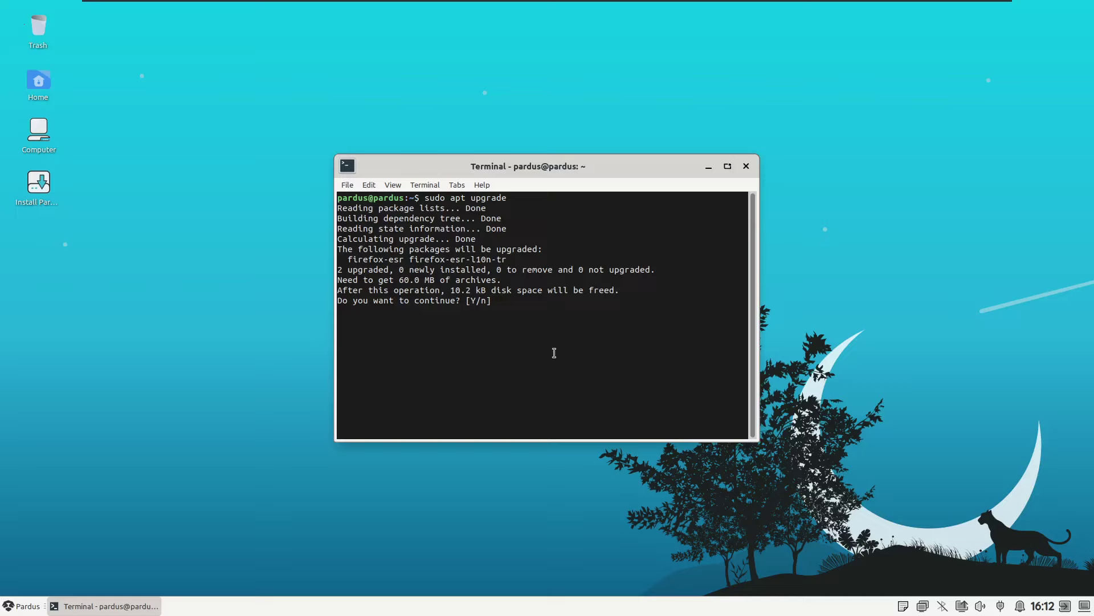
click(746, 166)
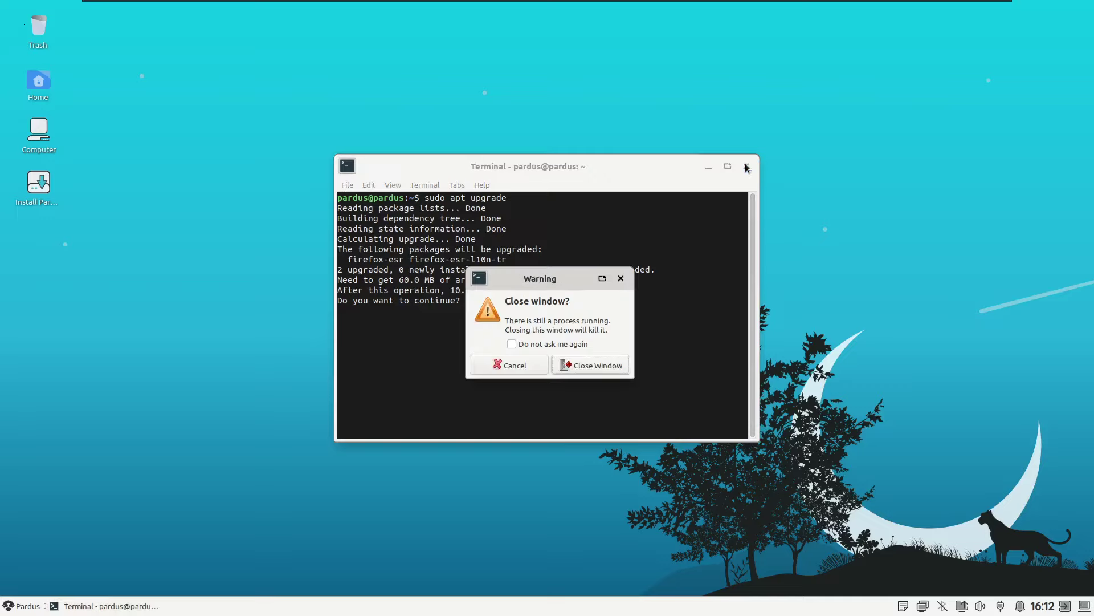
click(562, 370)
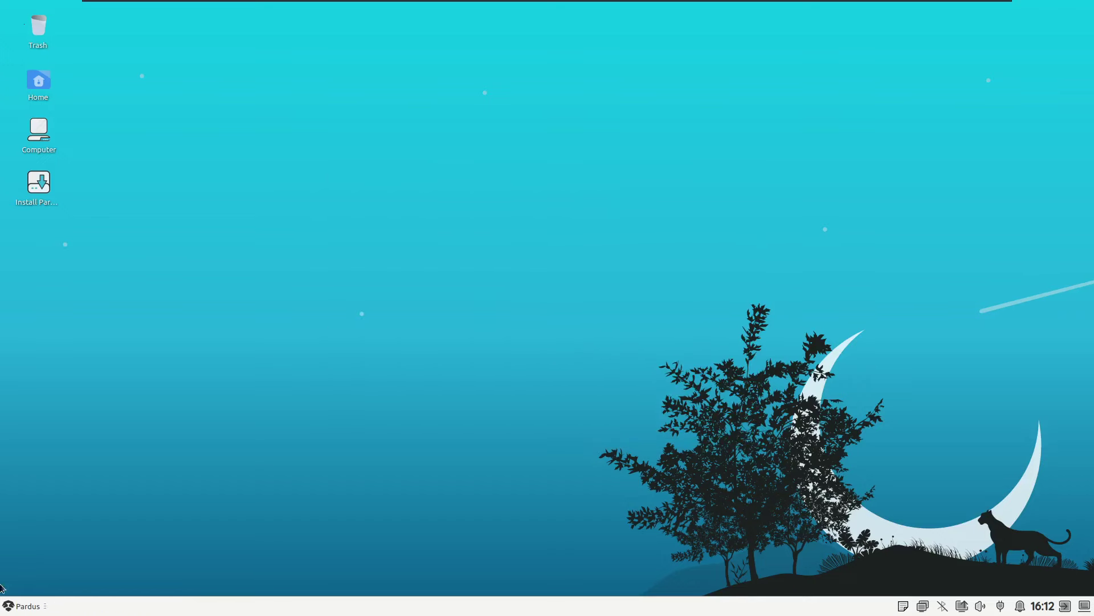
Open Firefox ESR from the launcher's Internet applications and view its version information in About Firefox
click(26, 608)
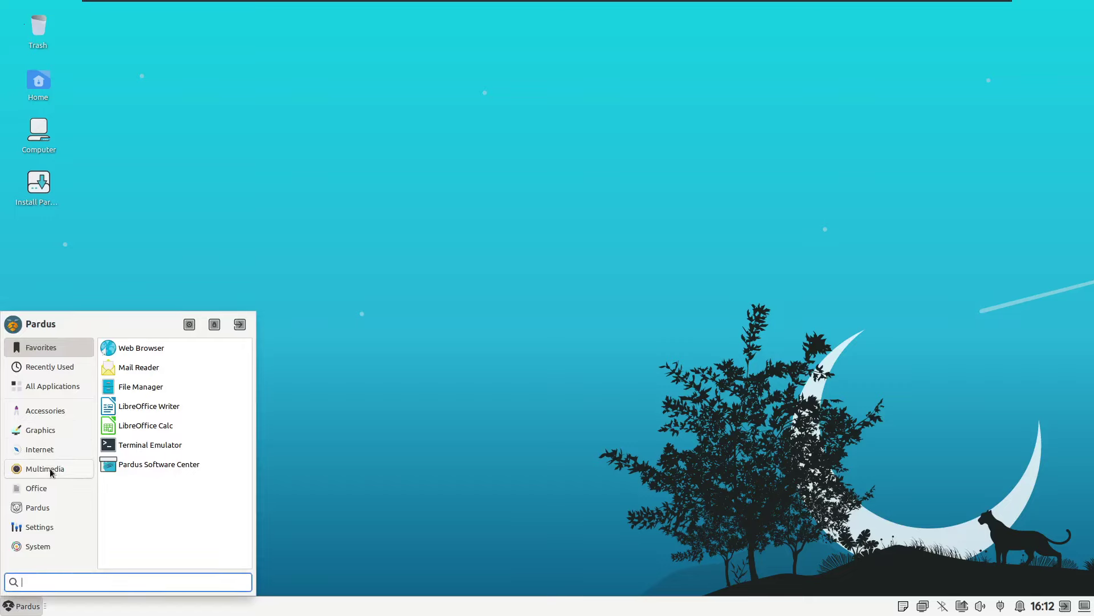
click(49, 449)
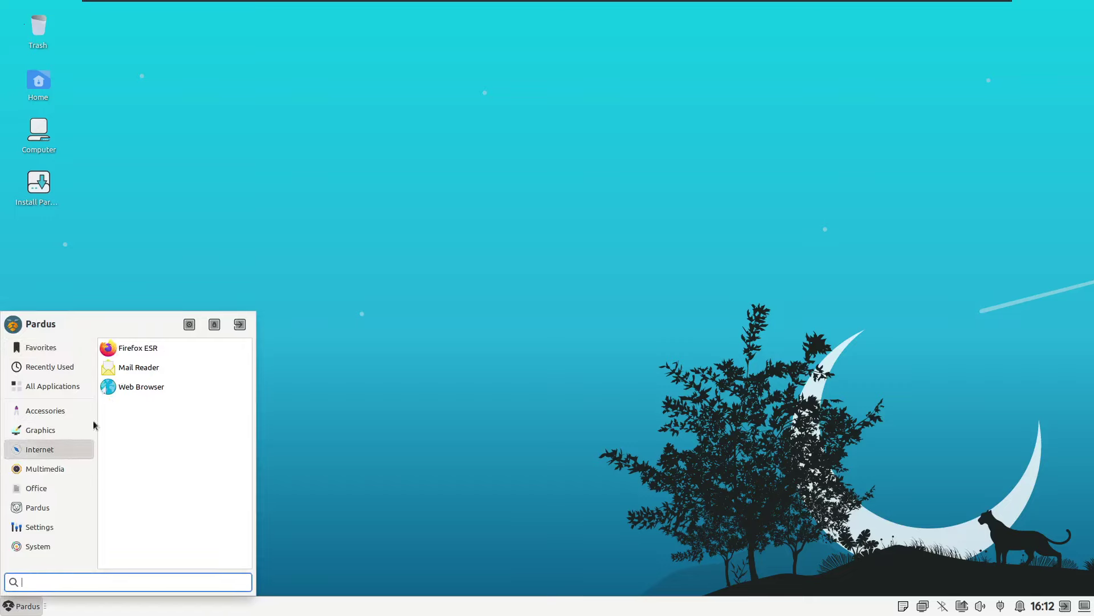
click(182, 348)
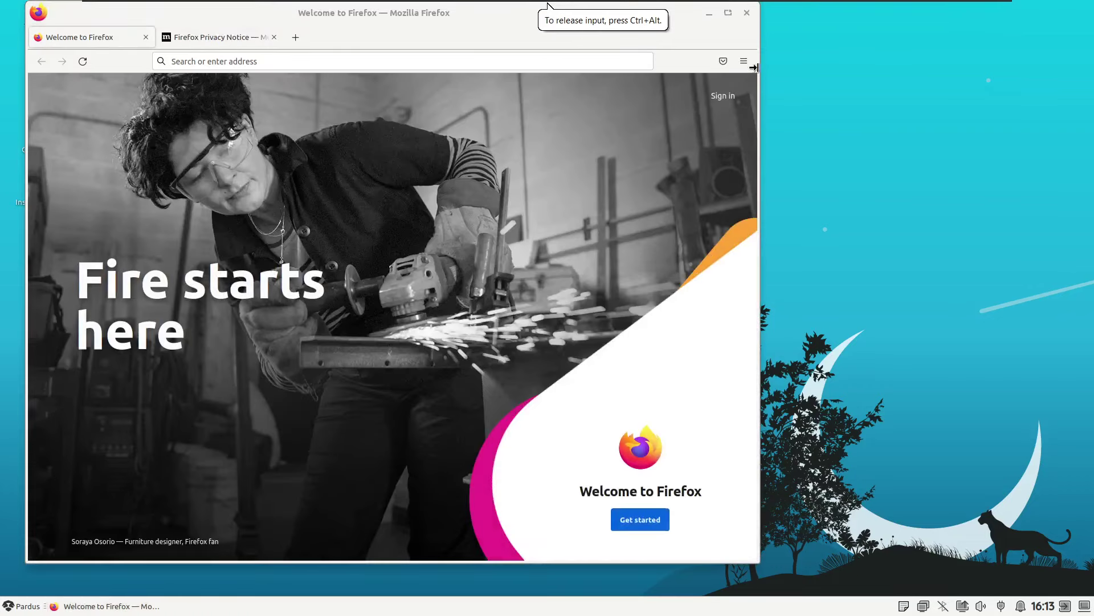
click(744, 61)
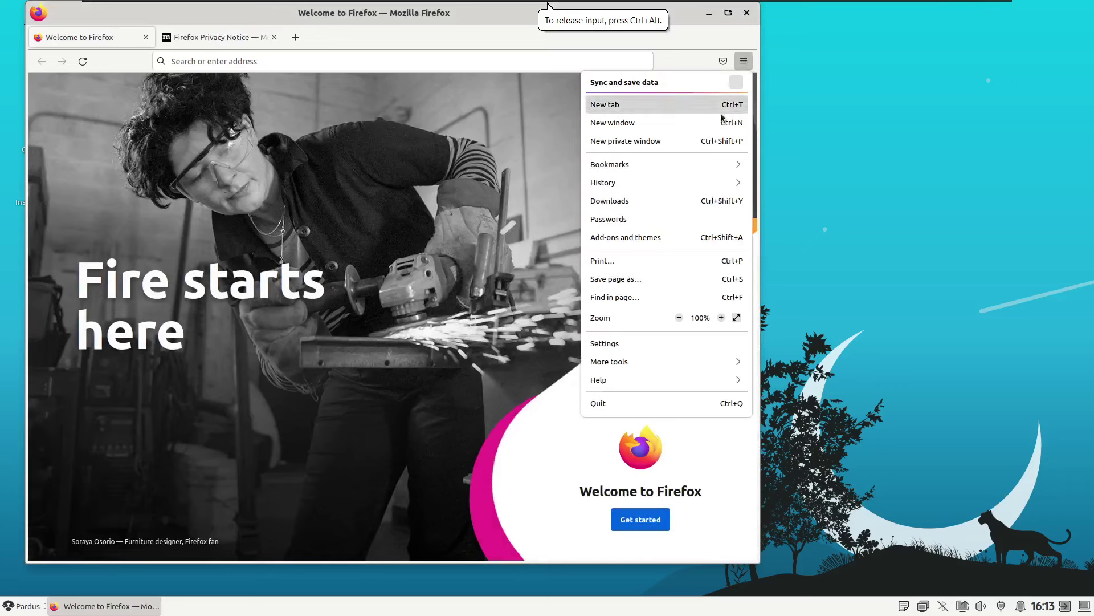
click(602, 382)
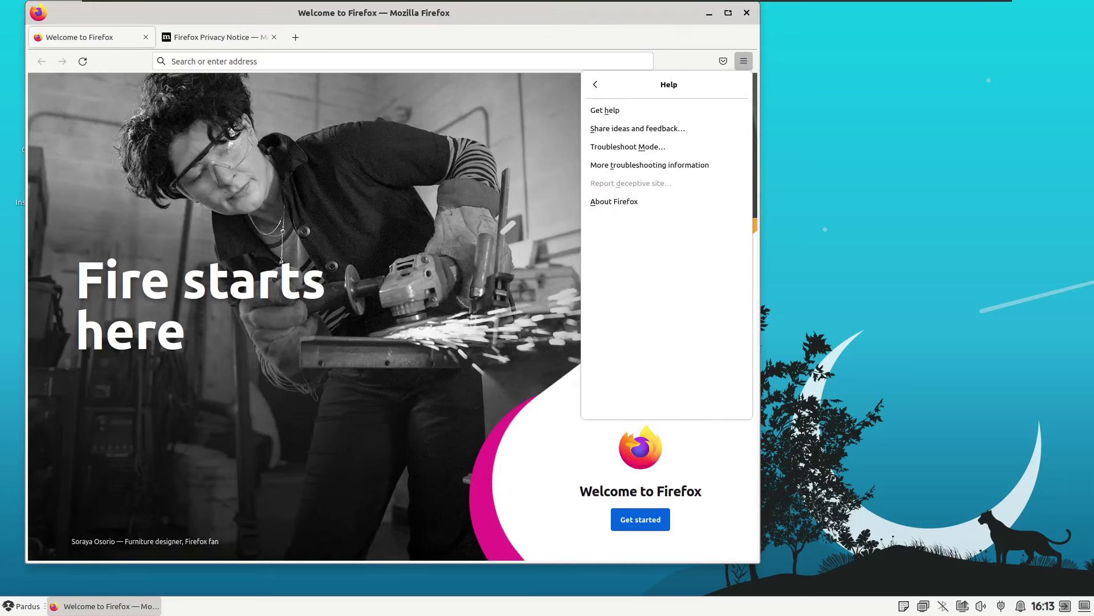
click(635, 202)
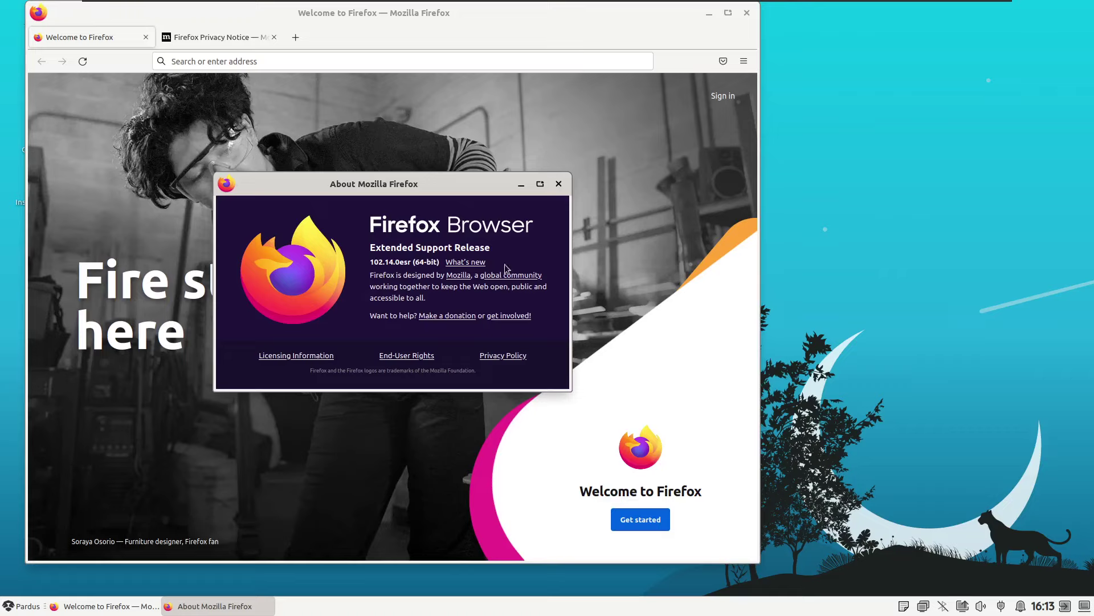
Close the main Firefox window and the About Mozilla Firefox window
mouse_move(743, 20)
click(789, 128)
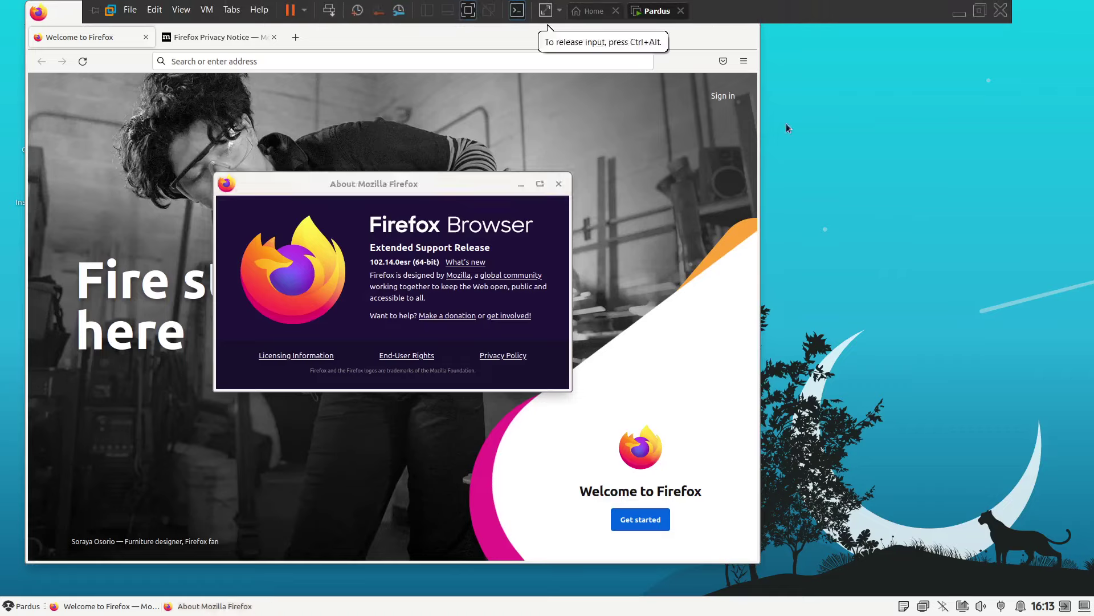
click(748, 13)
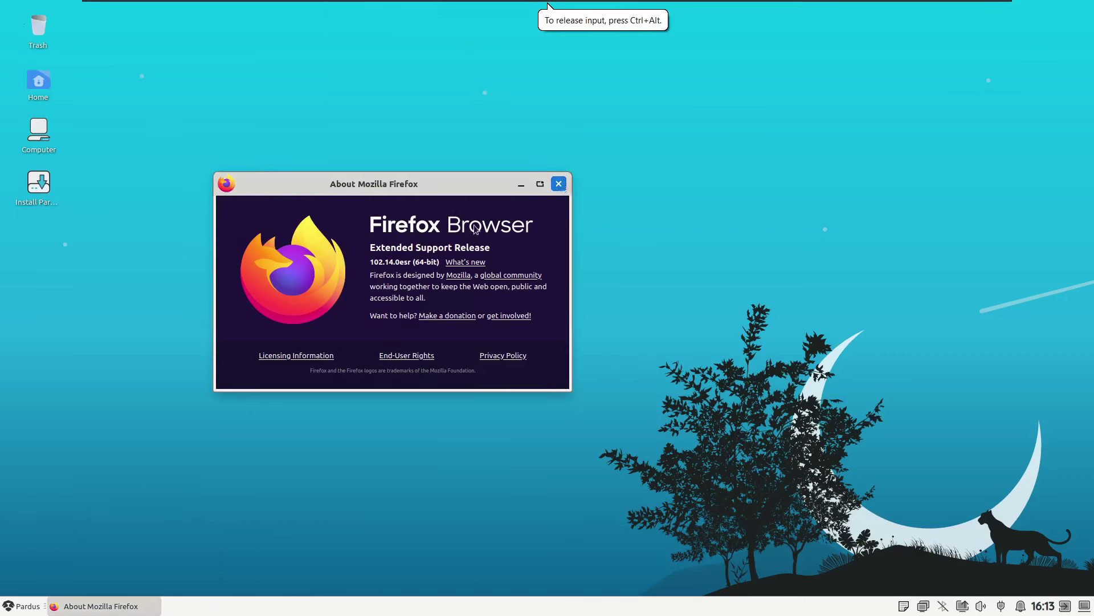
click(558, 183)
Search the launcher for "system" and open Settings Manager from the matching applications
click(31, 605)
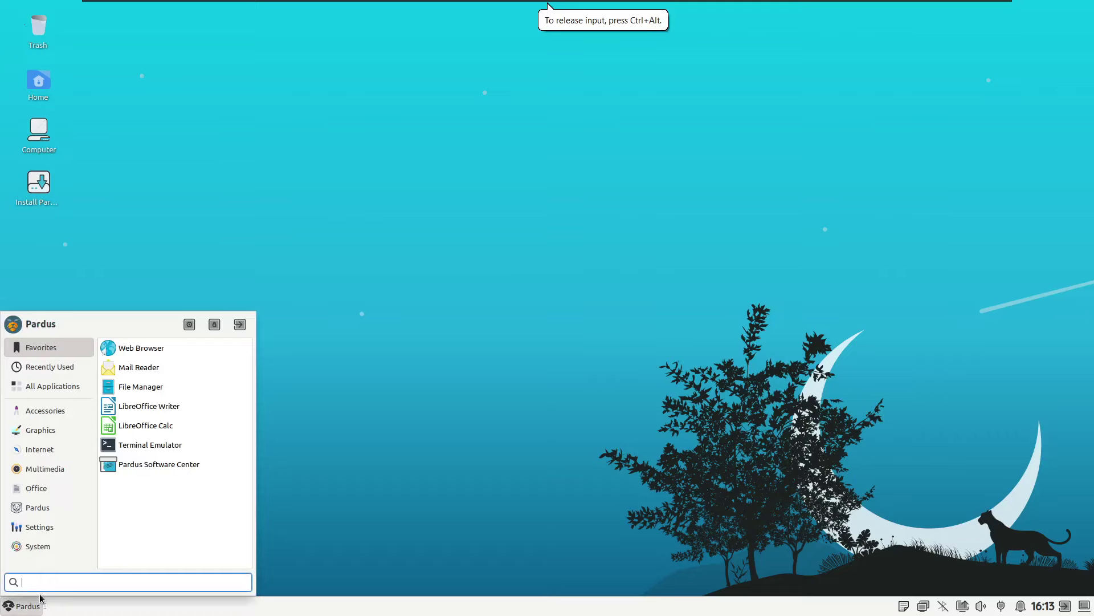
text(system)
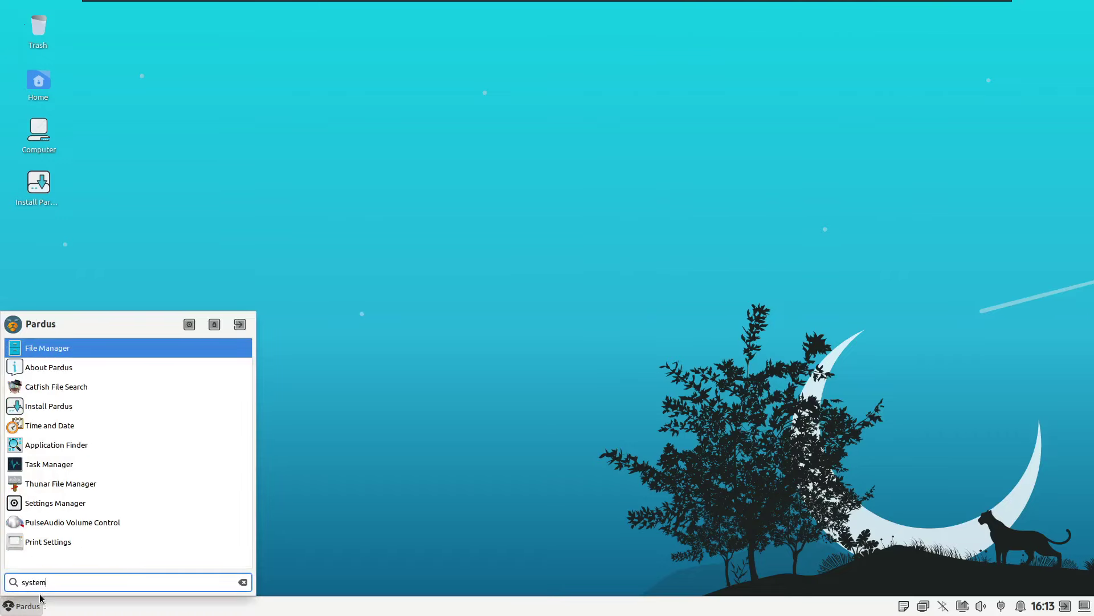
key(BackSpace)
text(m)
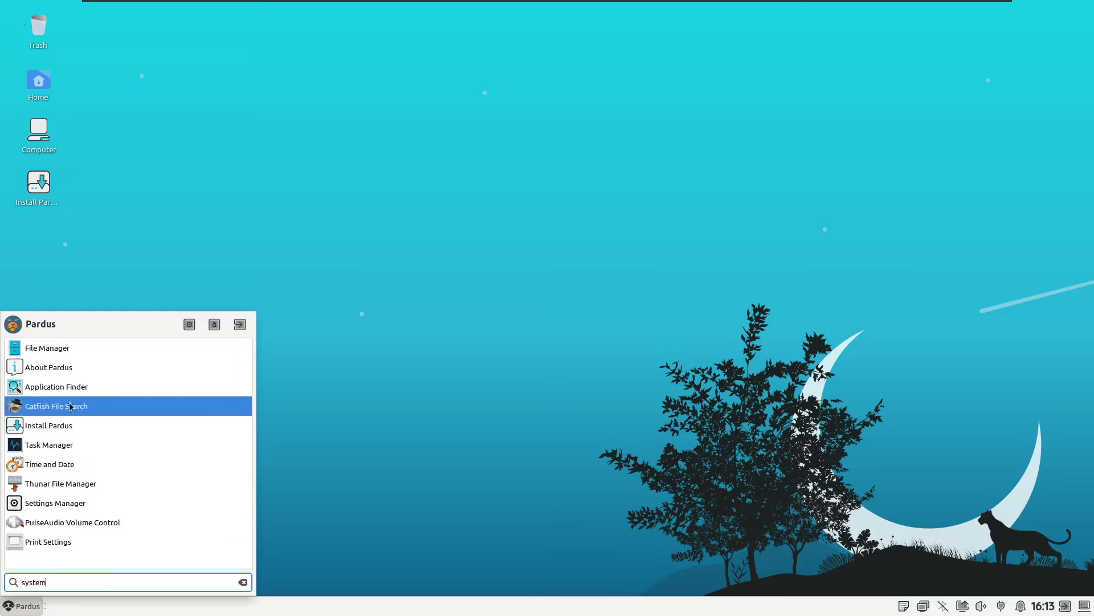
click(68, 504)
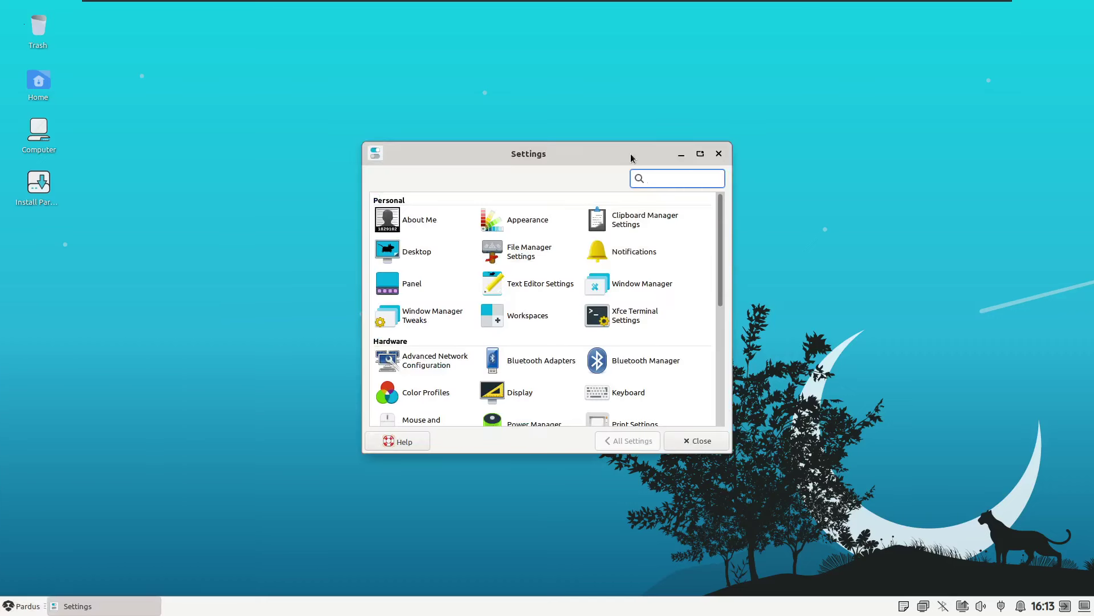
Review all the Personal, Hardware, System and Other settings in the maximized Settings window, restore its size and close it
click(700, 153)
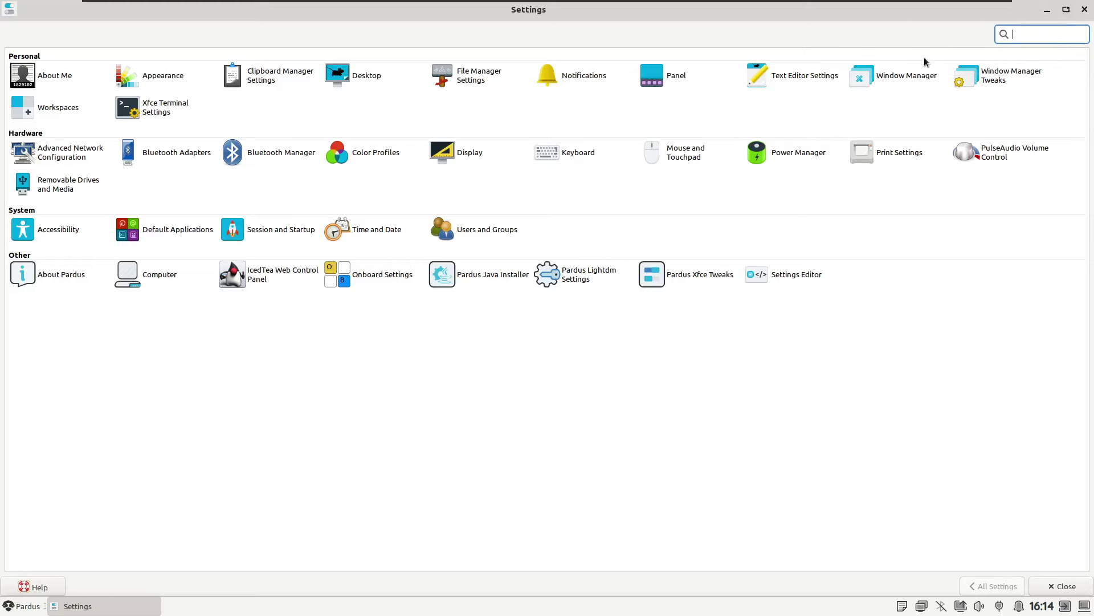
click(1067, 9)
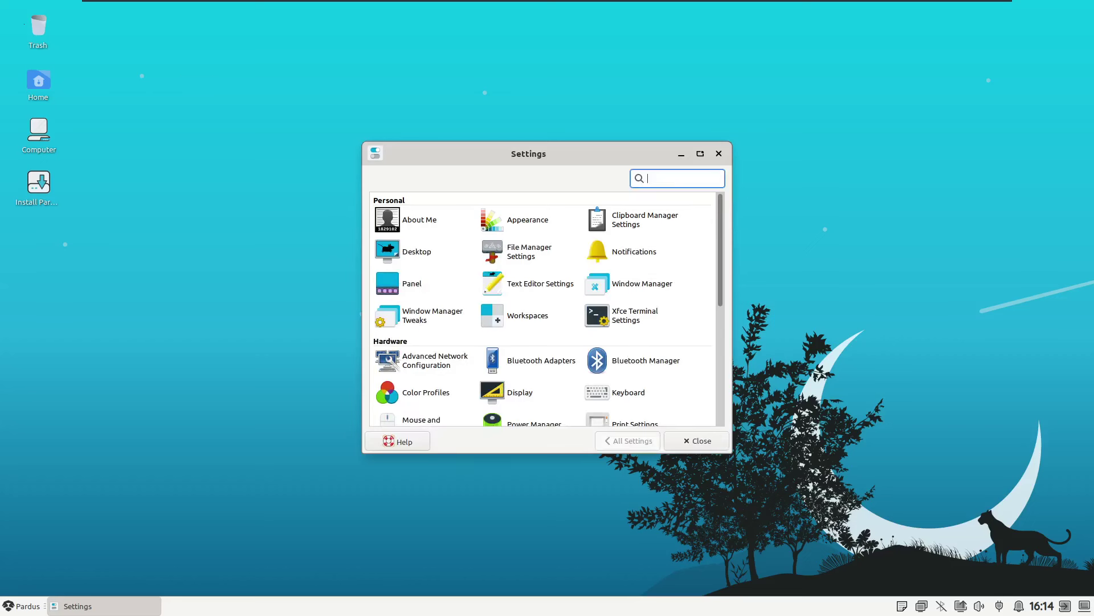
click(719, 154)
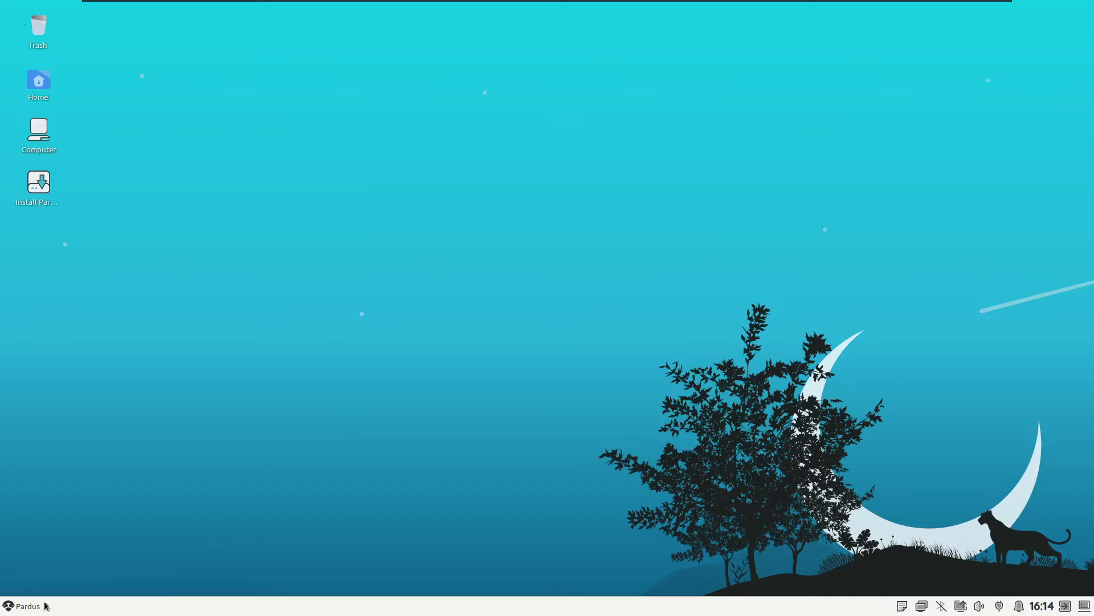
Open Pardus Package Installer from the launcher's System applications
click(26, 606)
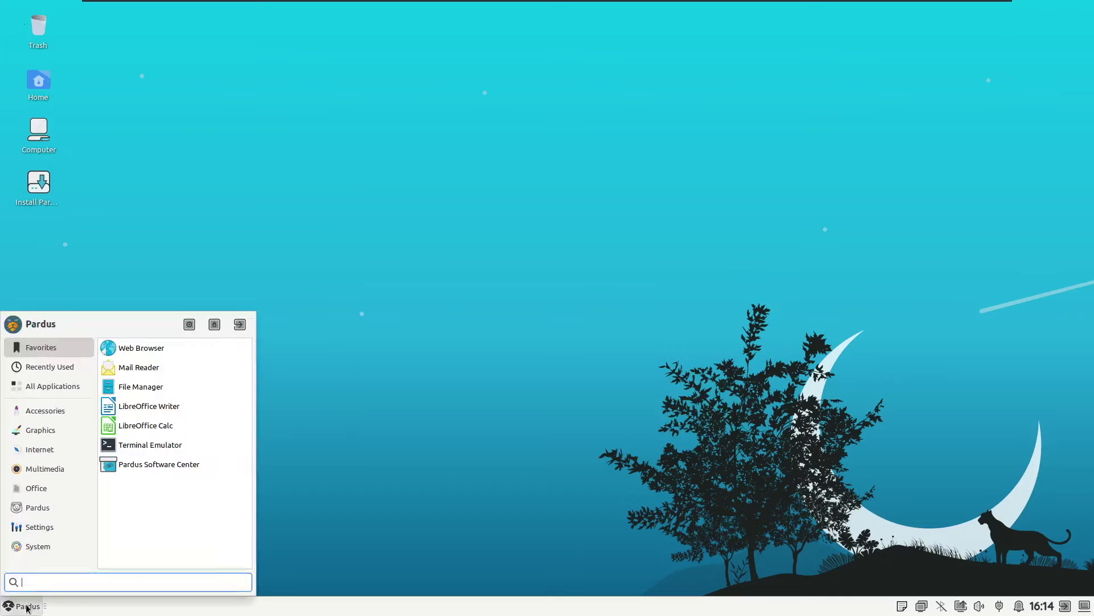
click(38, 550)
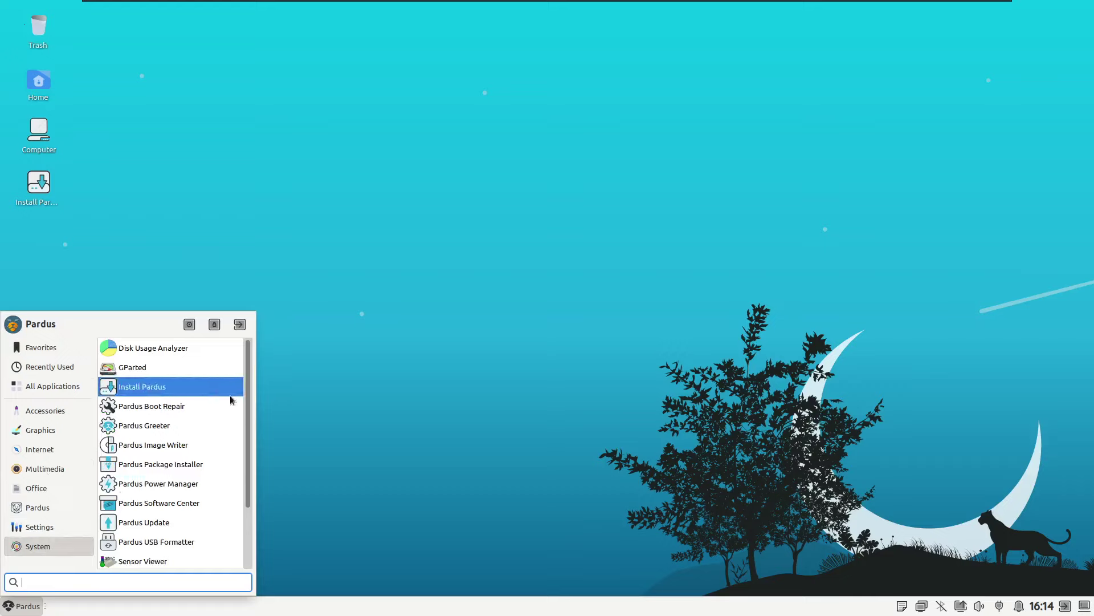
drag(247, 392, 241, 456)
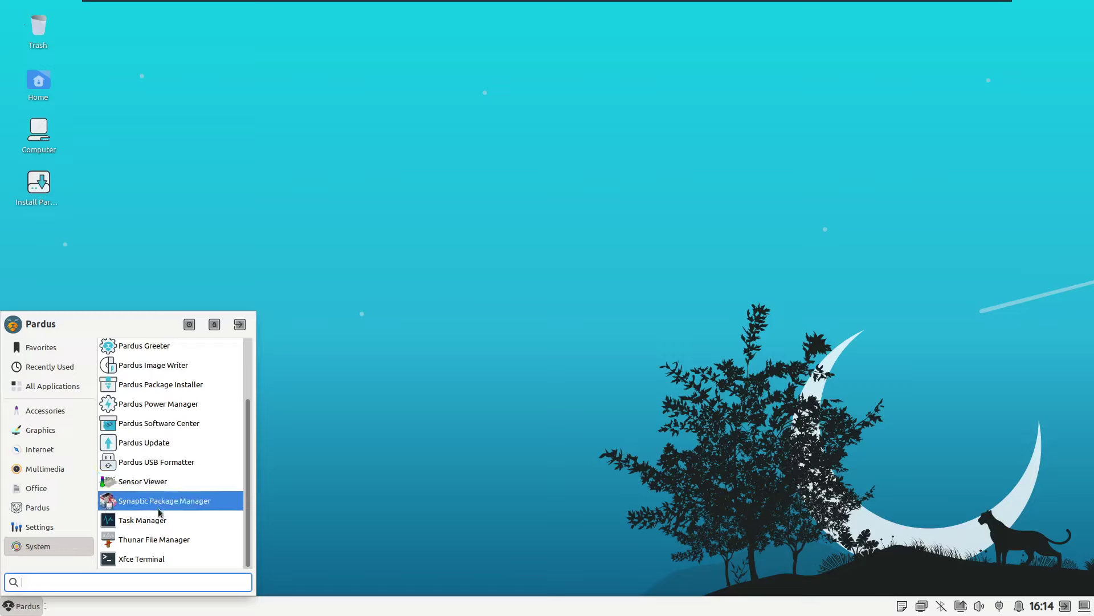
click(174, 385)
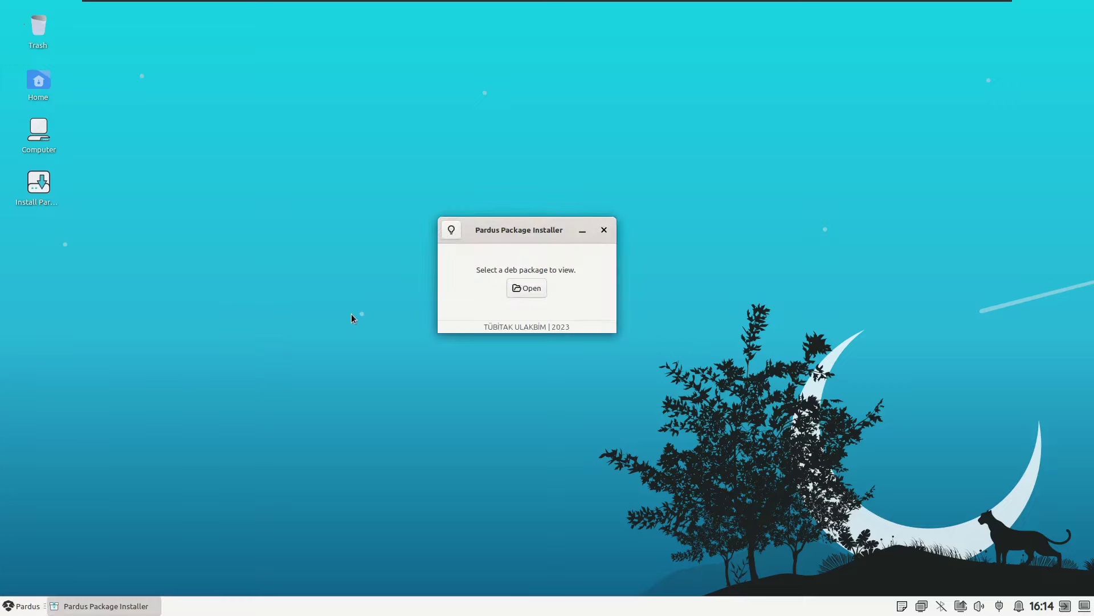
View the installer's deb package file chooser, then close it and Pardus Package Installer without selecting a file
click(530, 289)
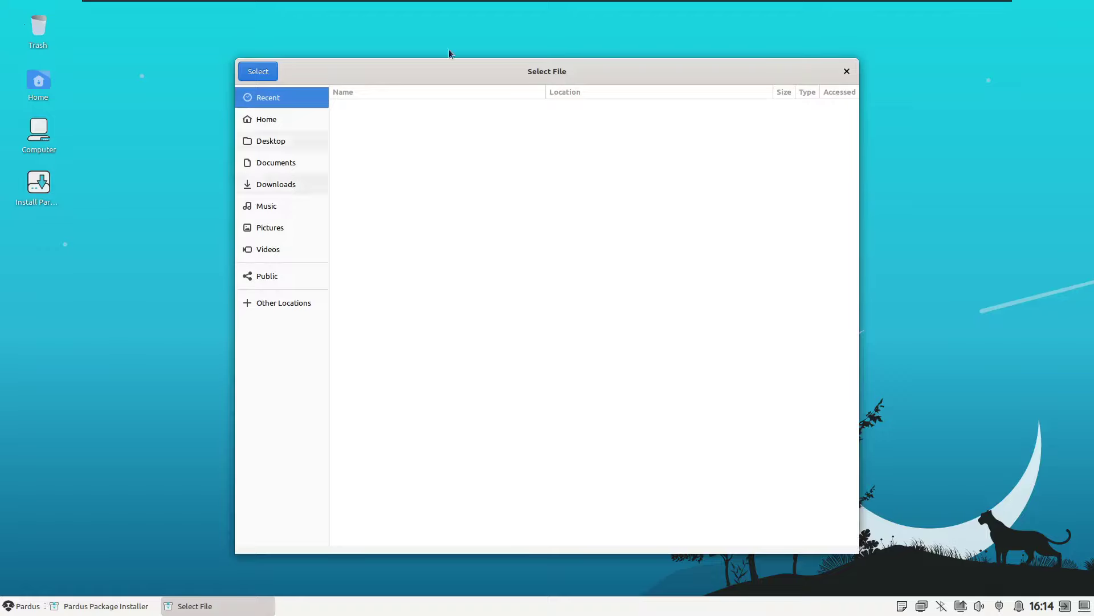
click(848, 73)
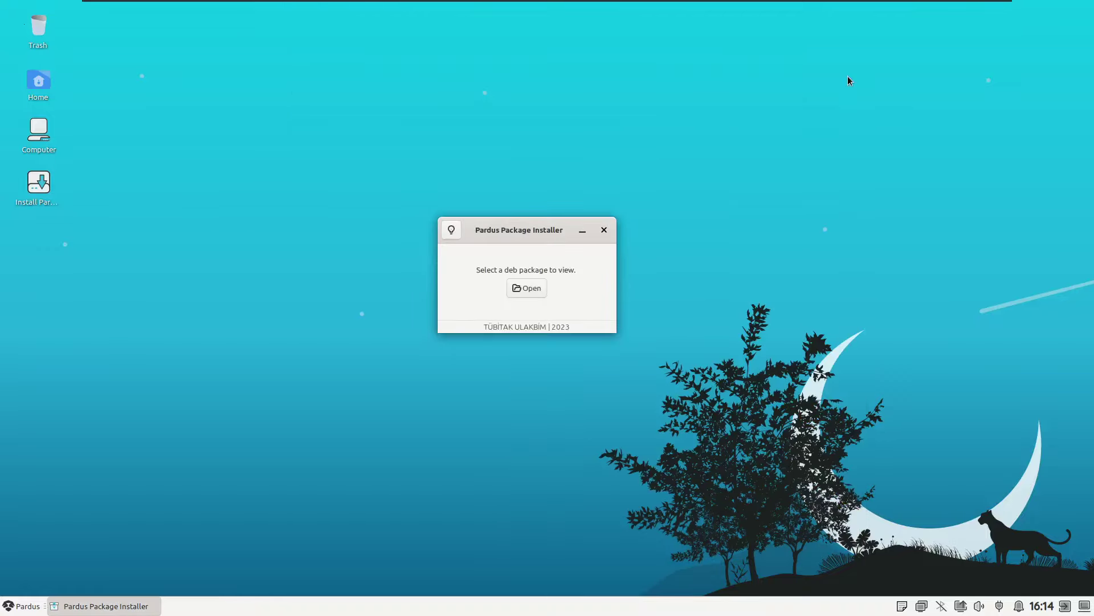
click(604, 230)
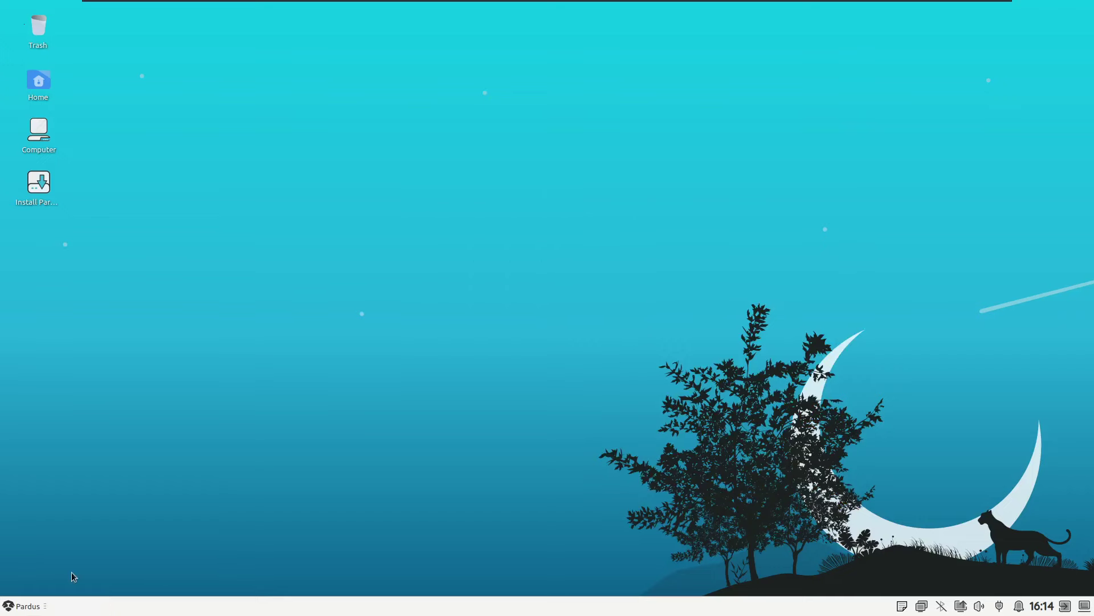
Search the launcher for "softwar", open Pardus Software Center and maximize its window
click(25, 607)
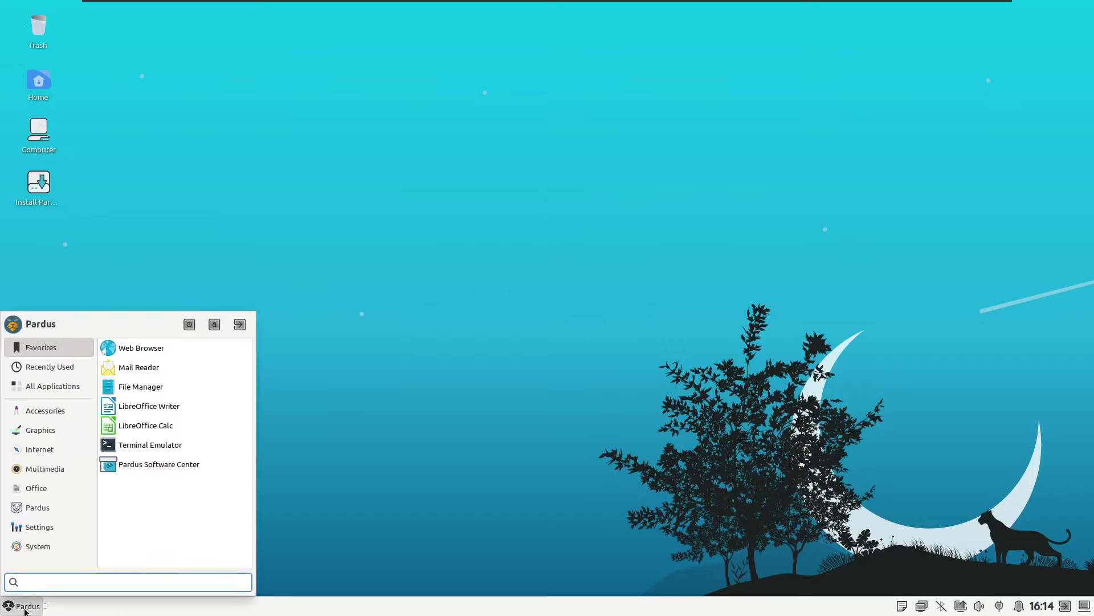
text(softwar)
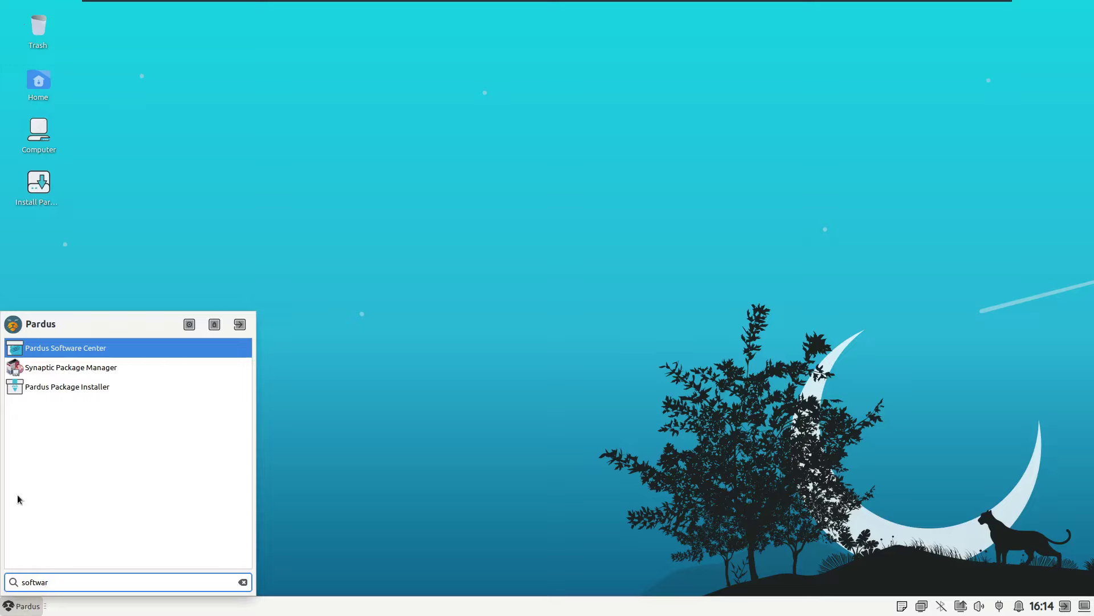
click(88, 351)
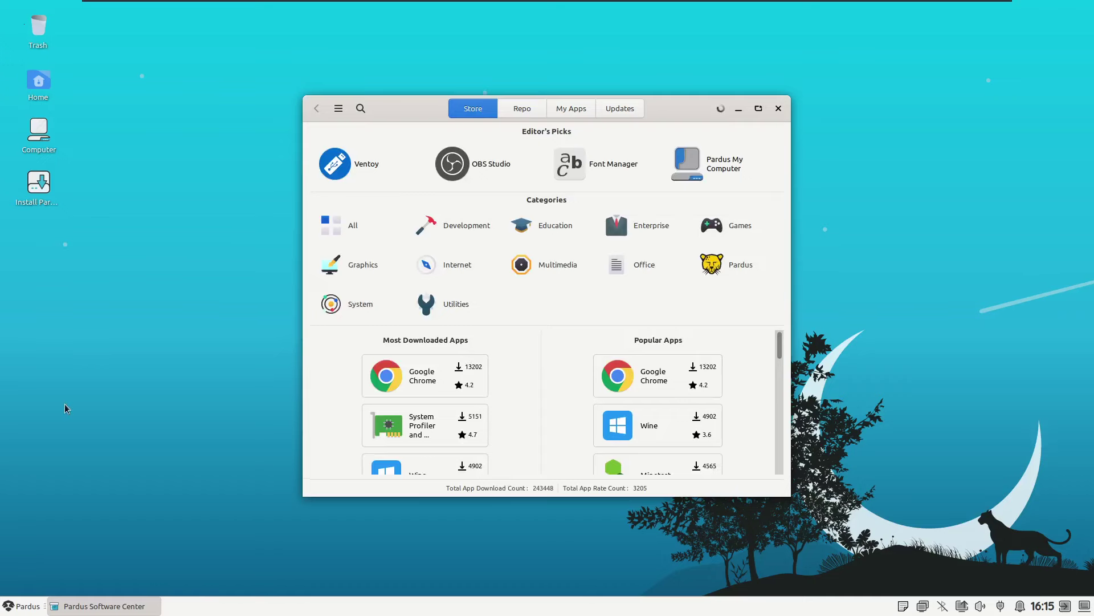
click(758, 108)
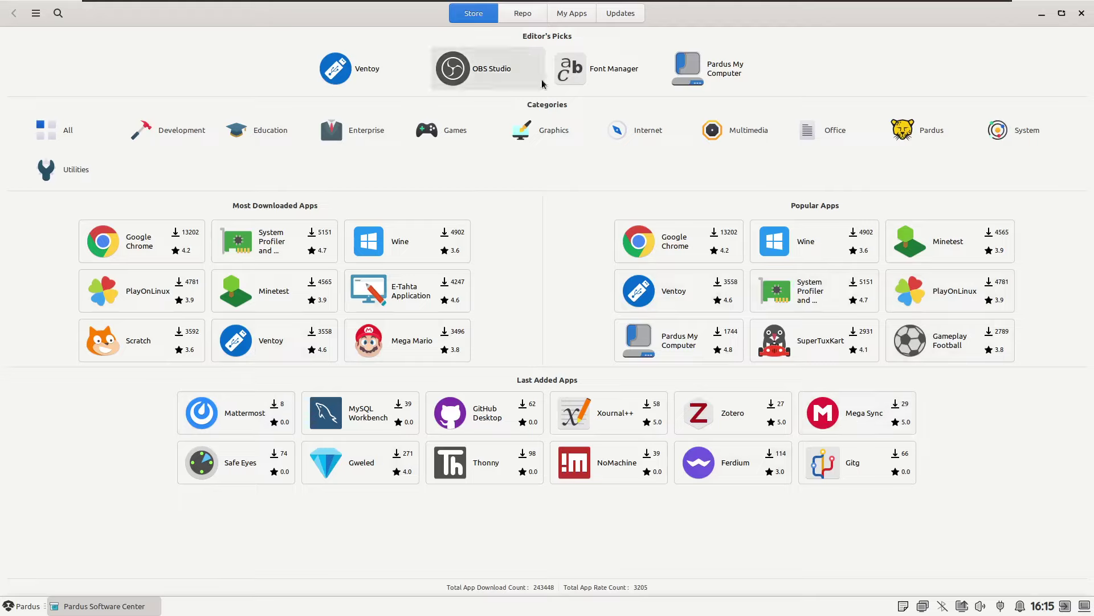
Bring up the store's full application list through its search and view the available sort options without changing the order
click(57, 13)
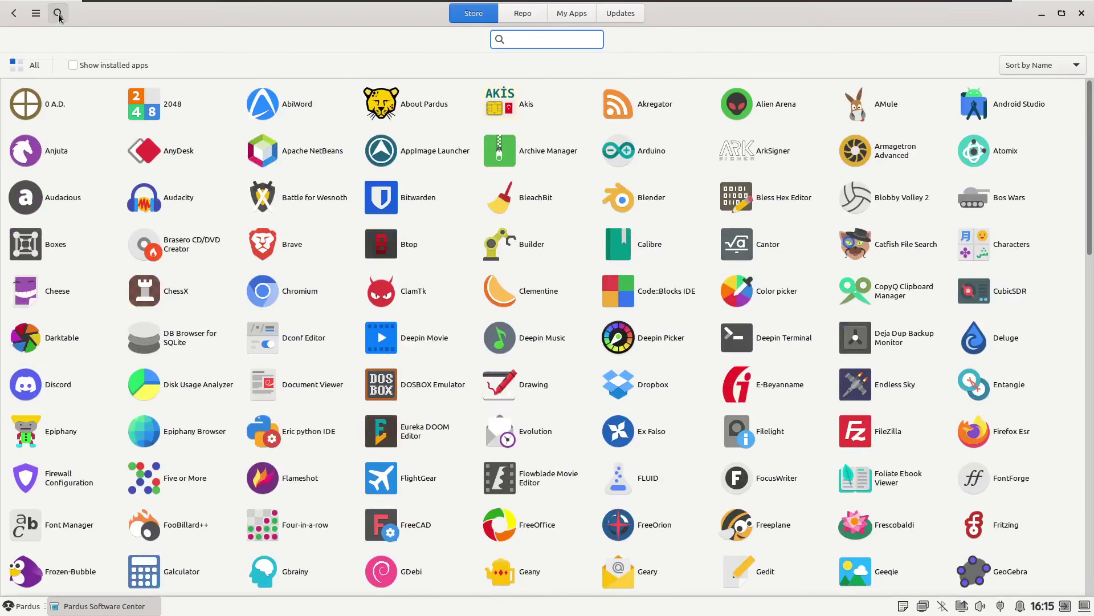
click(58, 16)
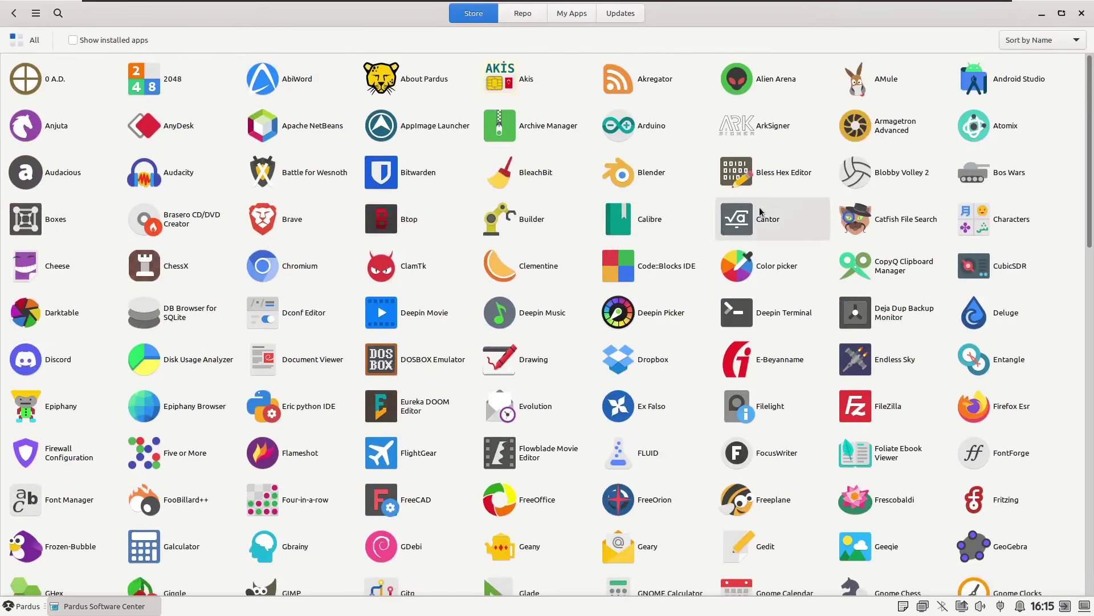
click(1080, 41)
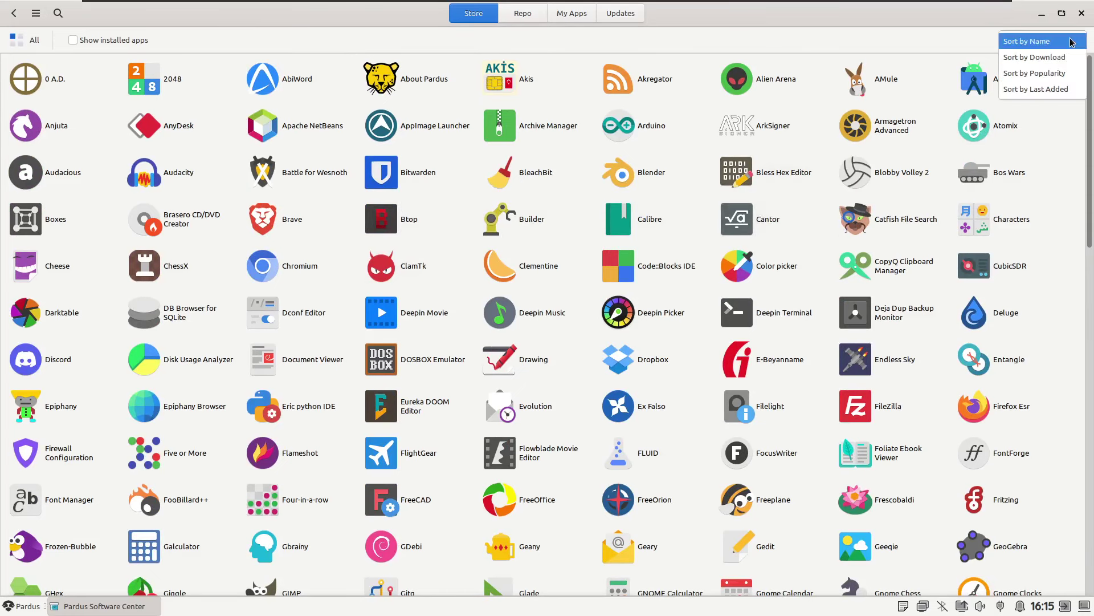
click(930, 56)
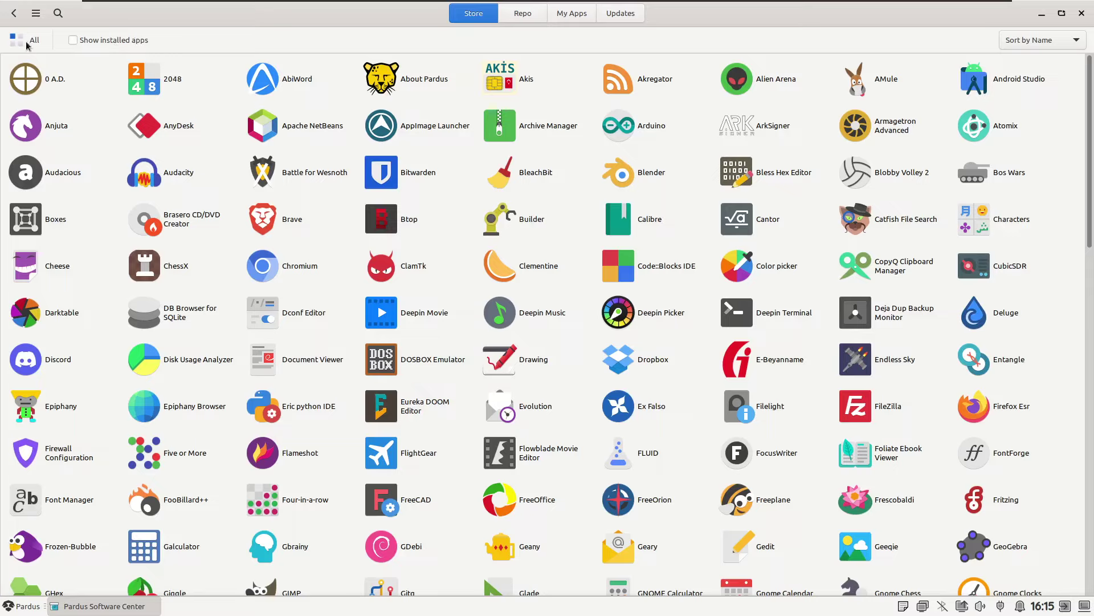
Filter the store's list to show installed apps, return to the Store home page and close Pardus Software Center
click(103, 42)
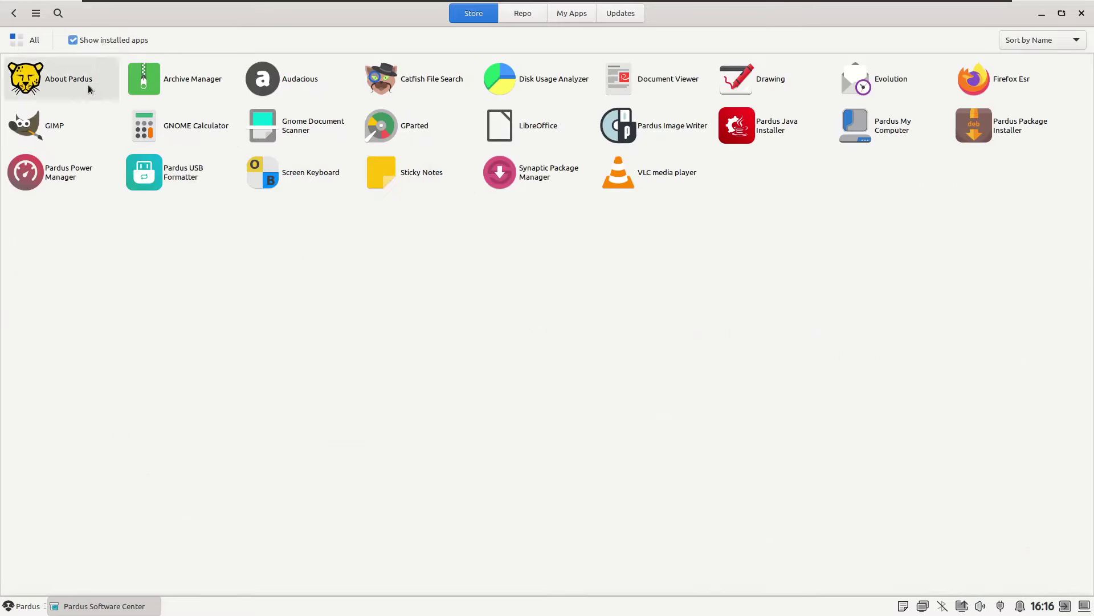
click(20, 13)
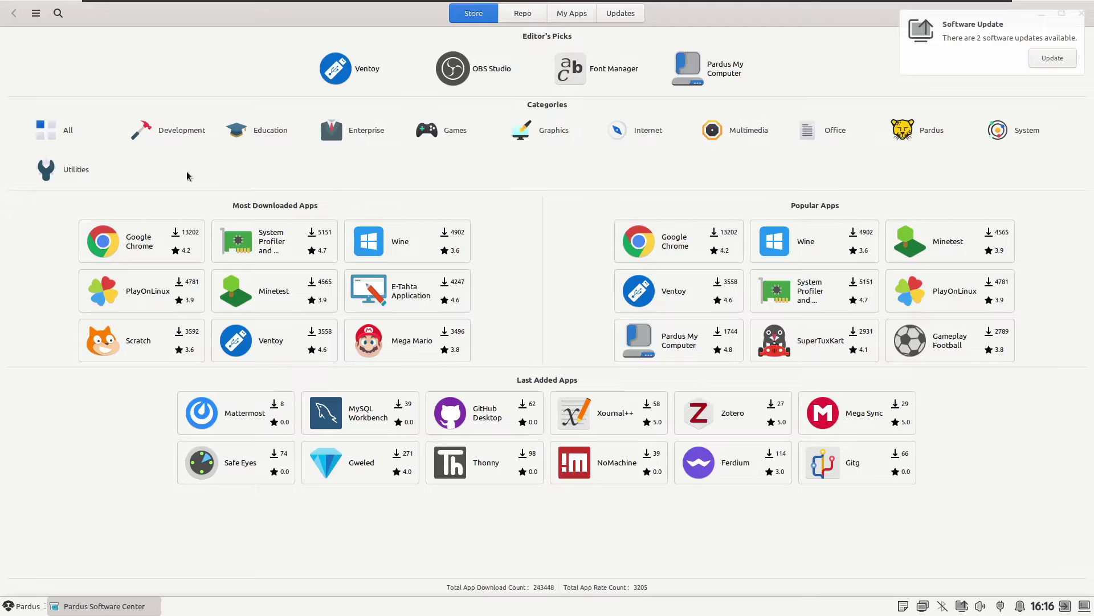
click(914, 65)
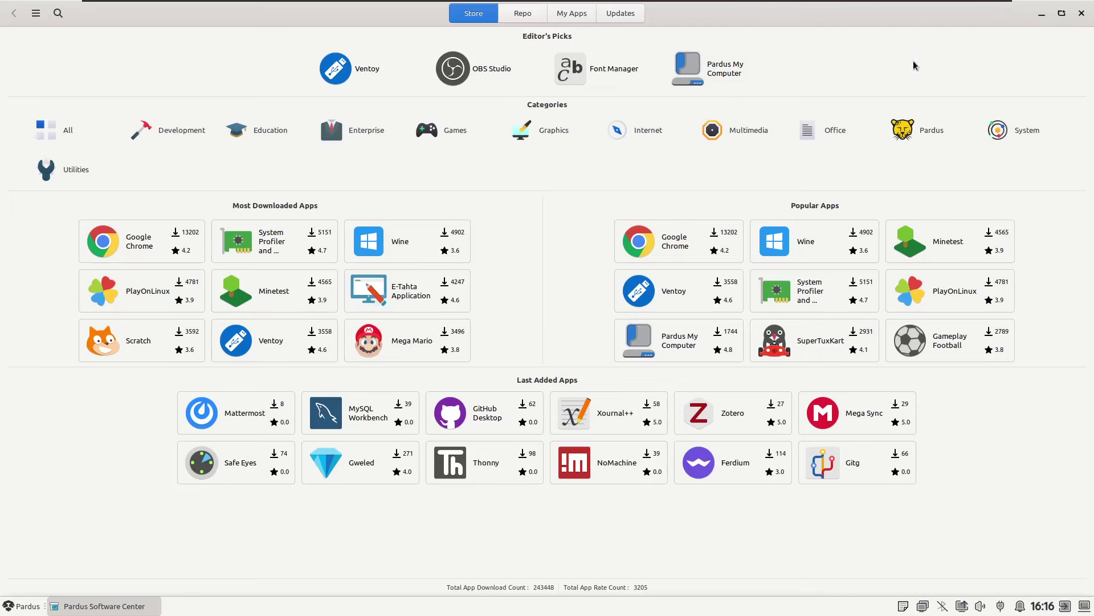
click(1079, 14)
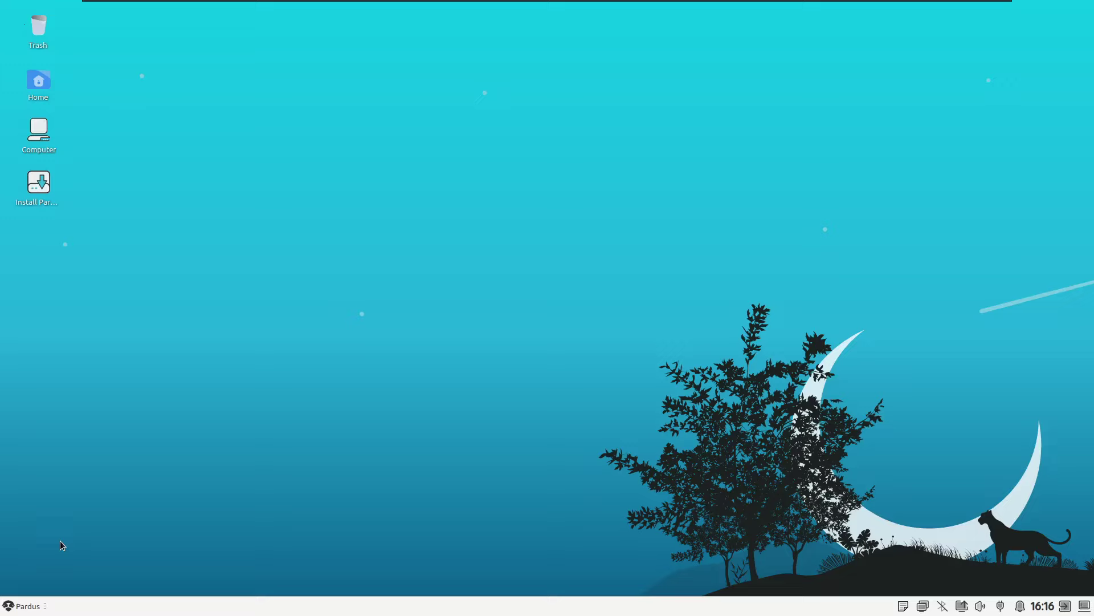
Browse the launcher's Internet and Multimedia applications, open VLC media player to view it, and close it
click(24, 606)
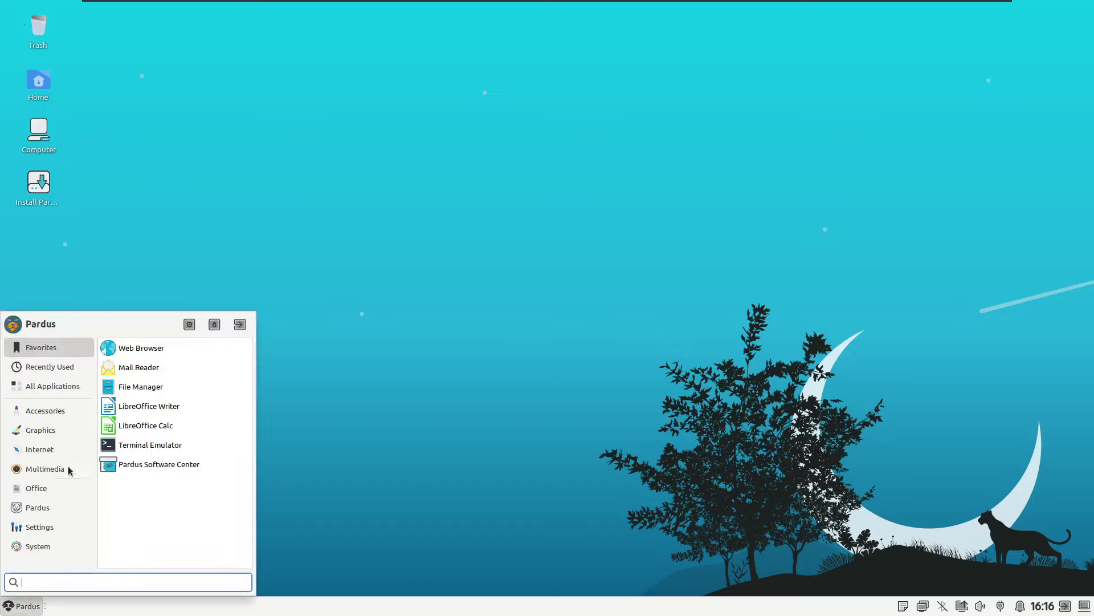
click(44, 450)
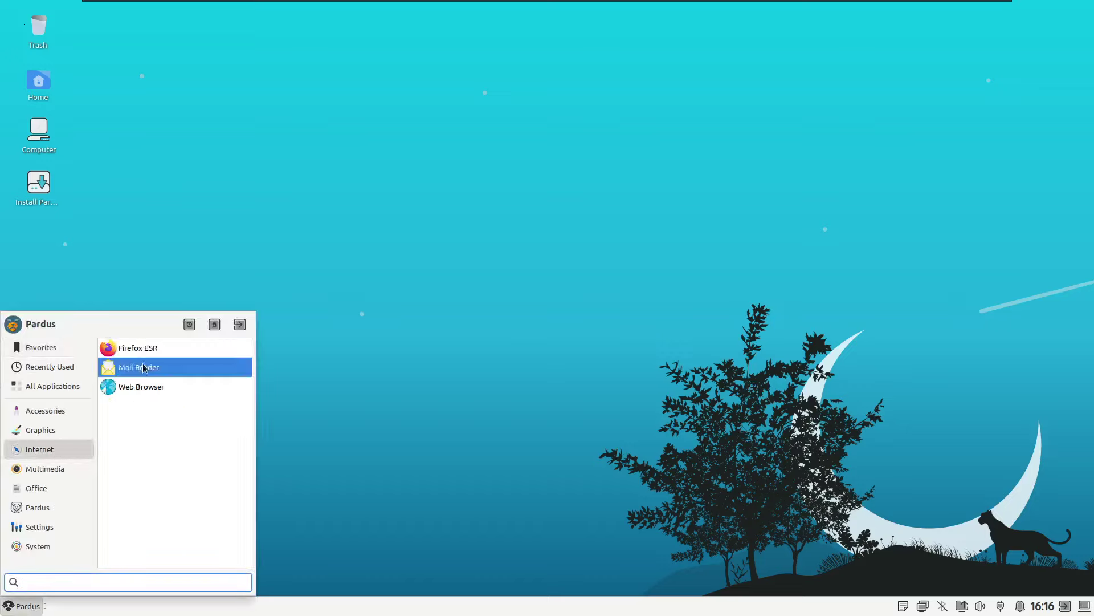
click(49, 468)
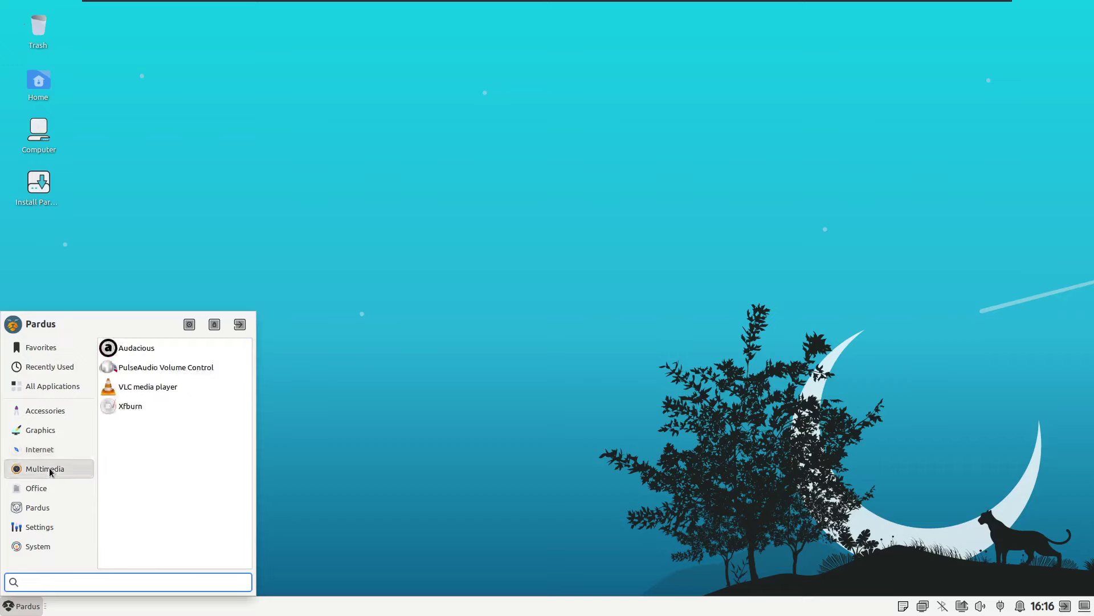
click(149, 387)
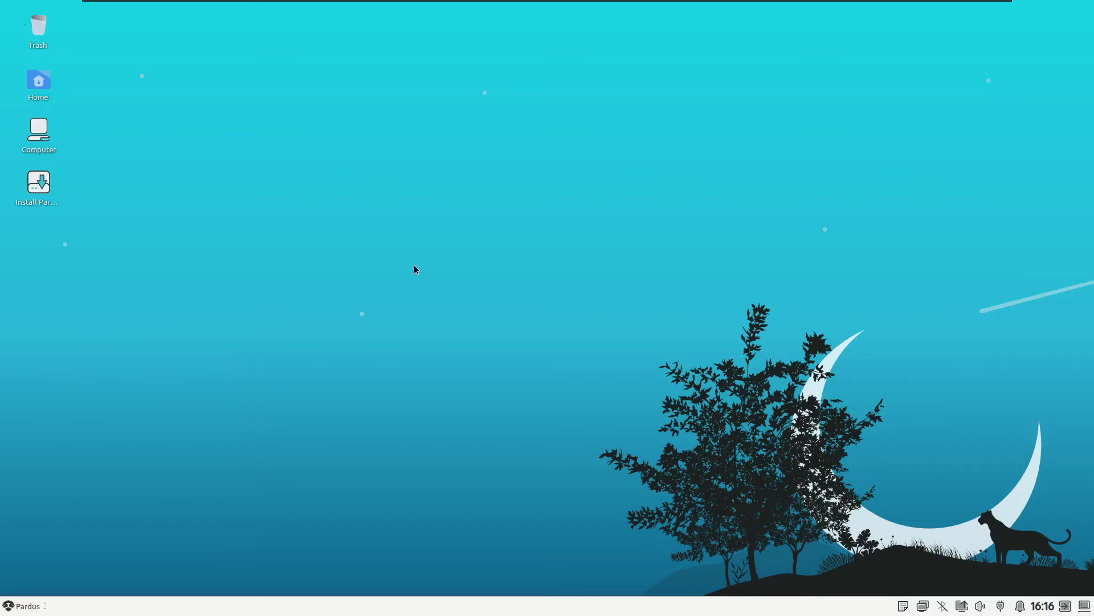
click(634, 397)
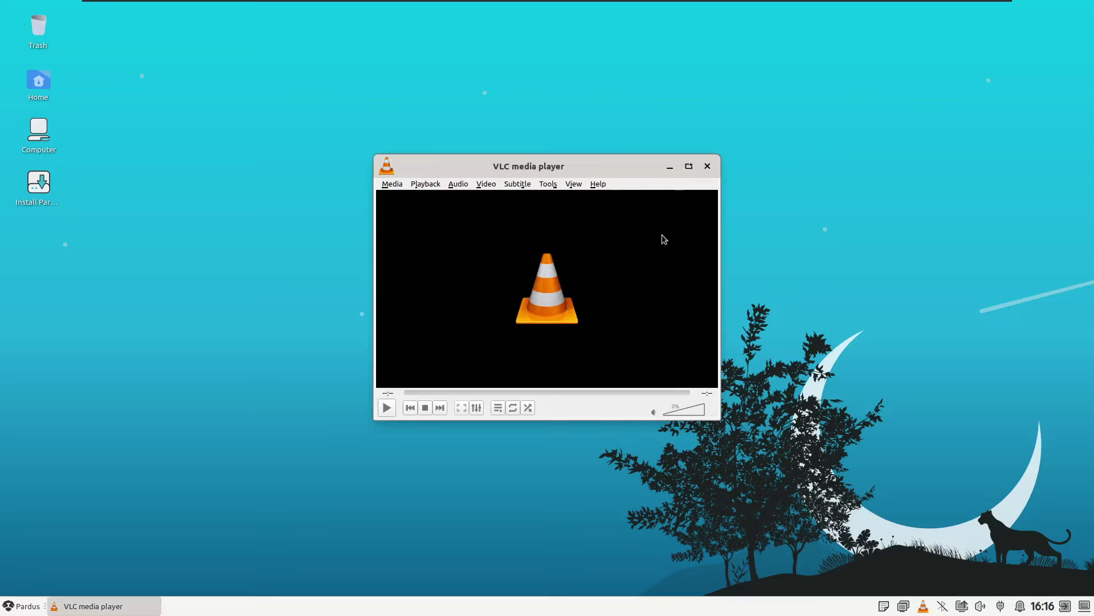
click(705, 167)
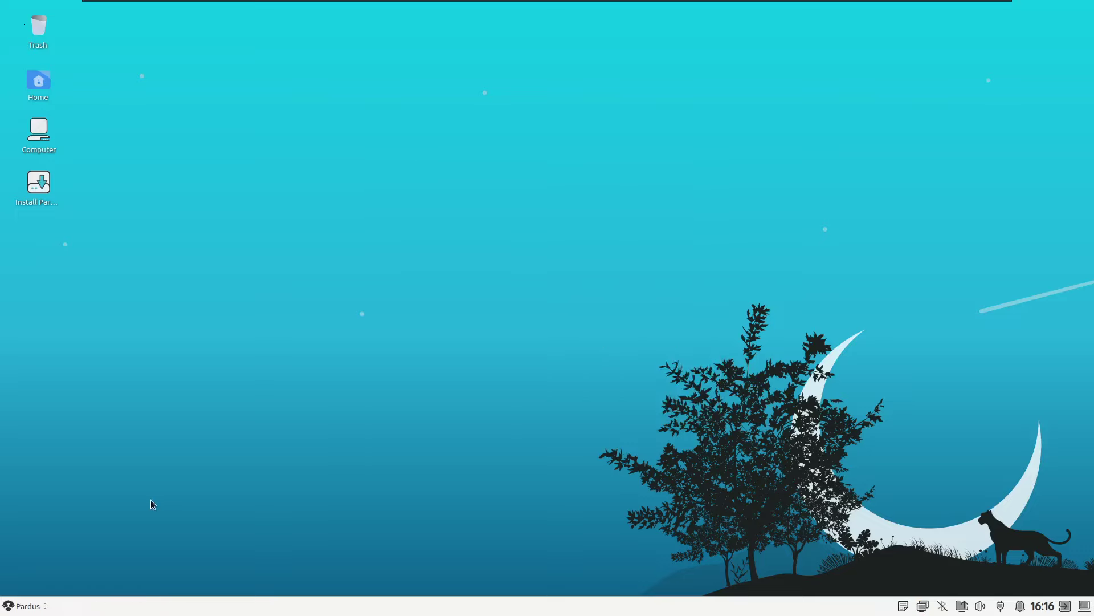
Open Audacious from the launcher's Multimedia applications to view its main window, and close it
click(34, 604)
mouse_move(64, 470)
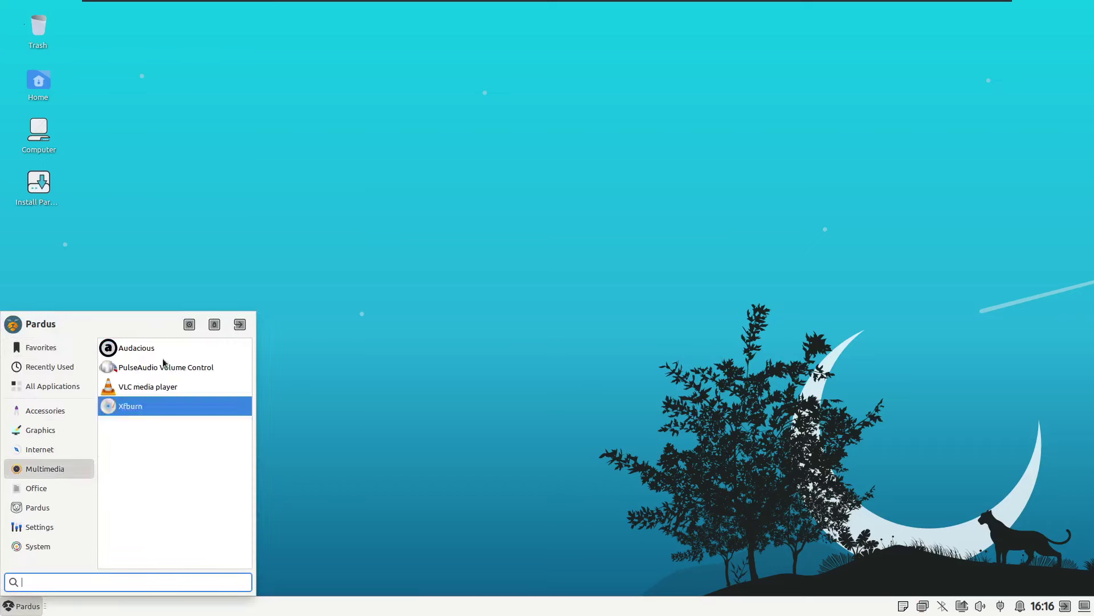
click(176, 350)
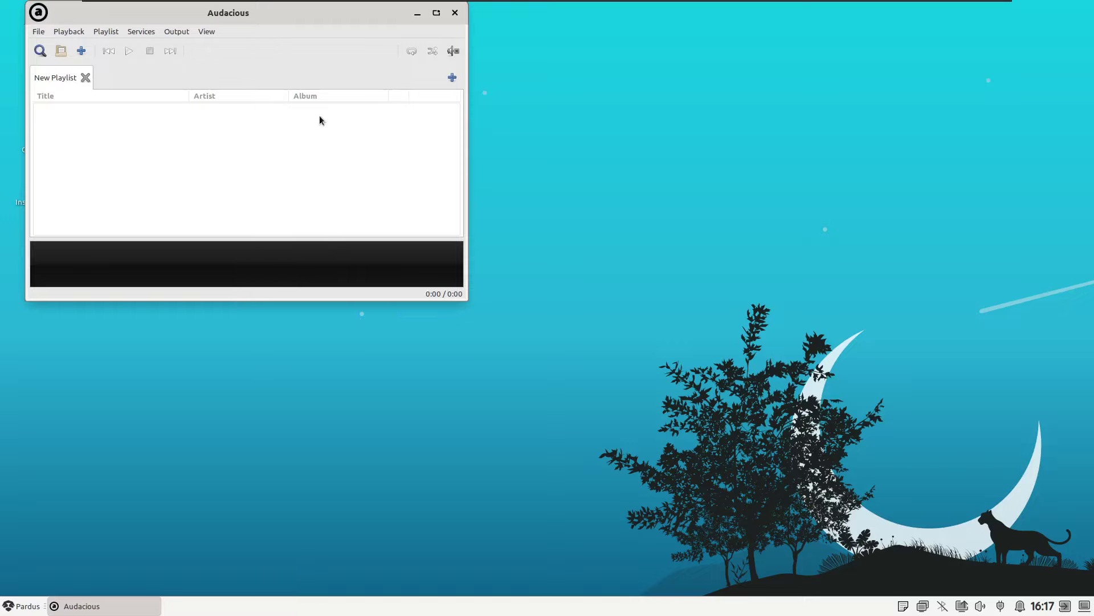
click(454, 13)
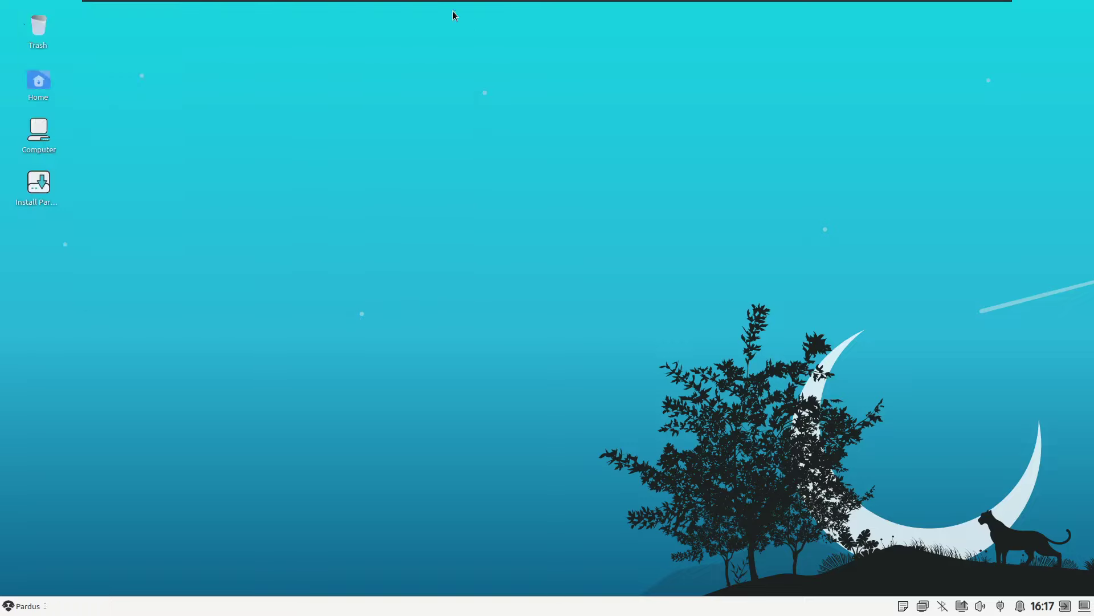
Open LibreOffice Writer from the launcher's Office applications and dismiss the Tip of the Day
click(20, 610)
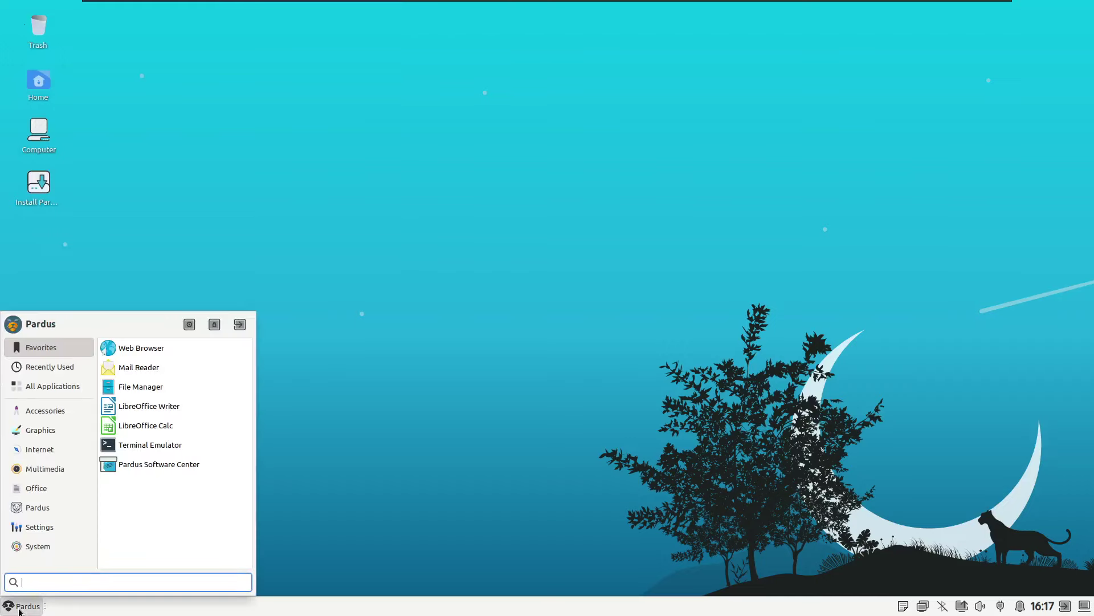
click(59, 484)
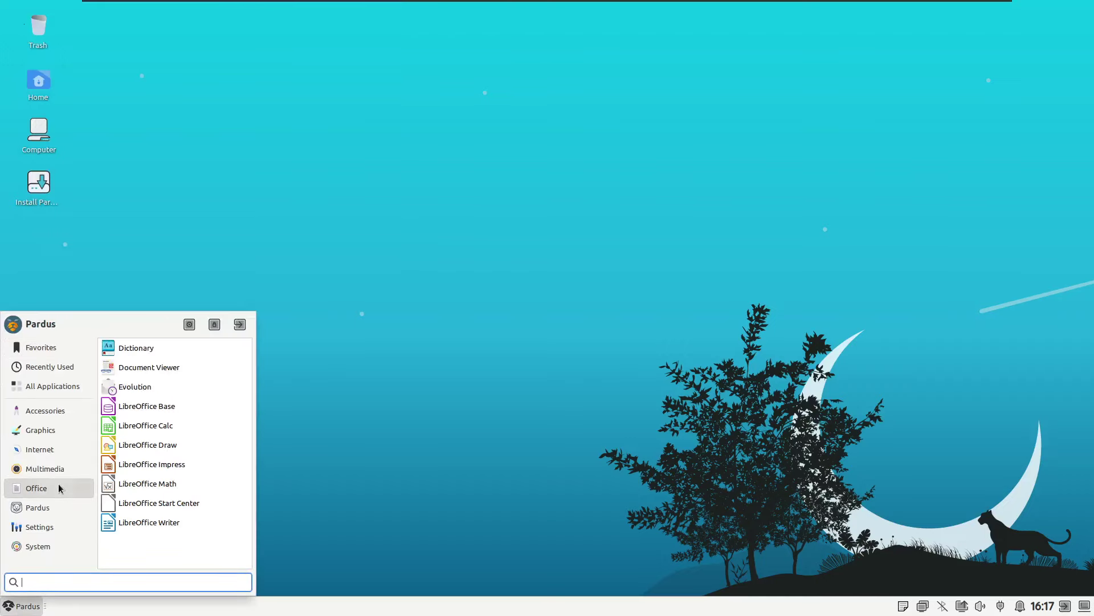
click(156, 524)
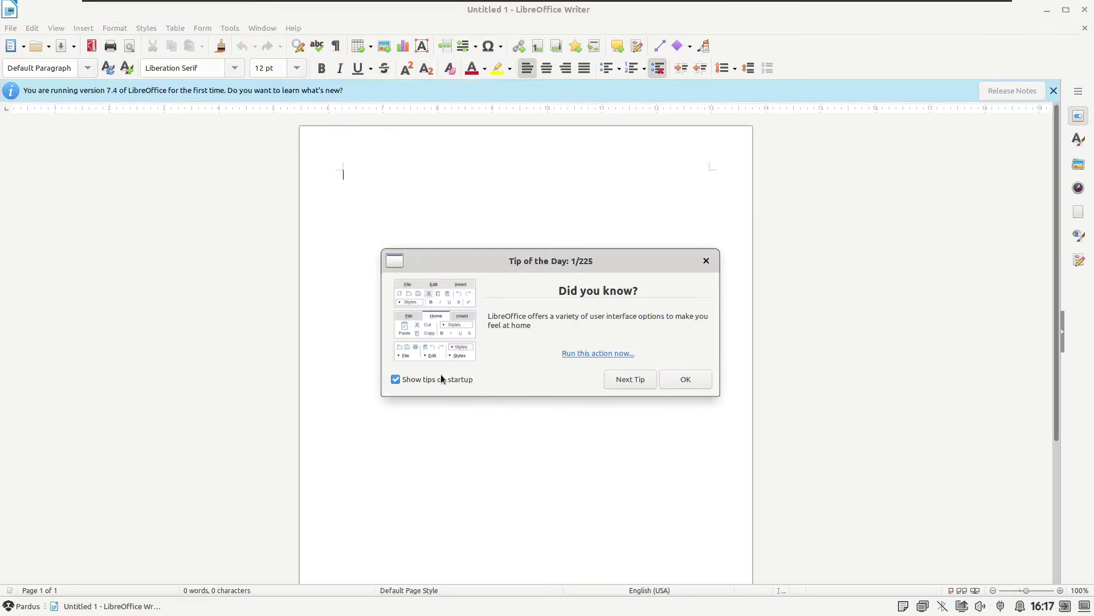
click(707, 259)
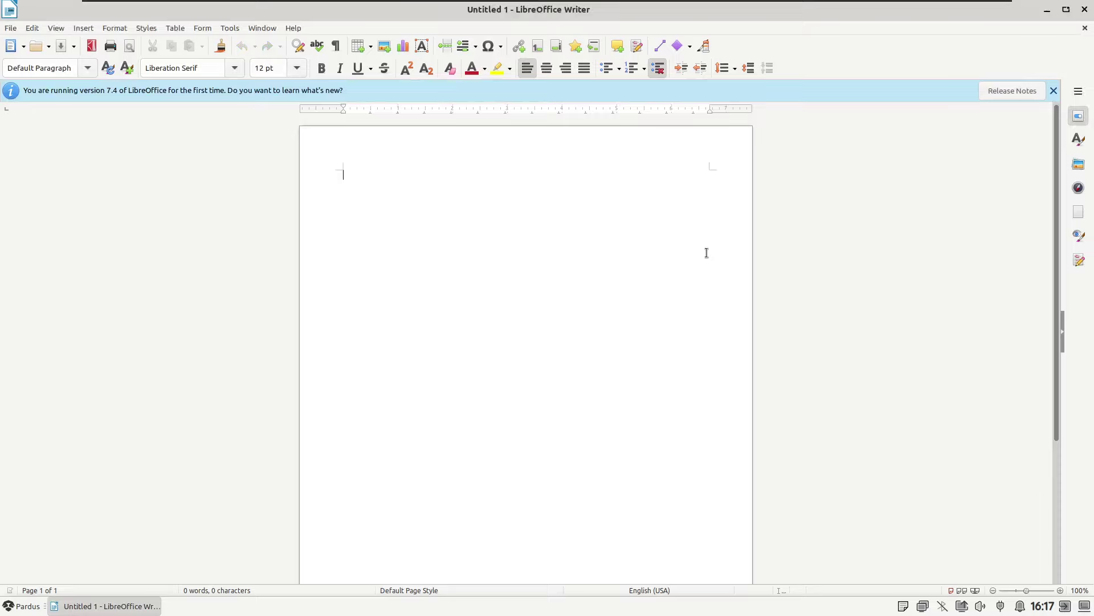
View the version information in About LibreOffice, then close the dialog and LibreOffice Writer
click(294, 28)
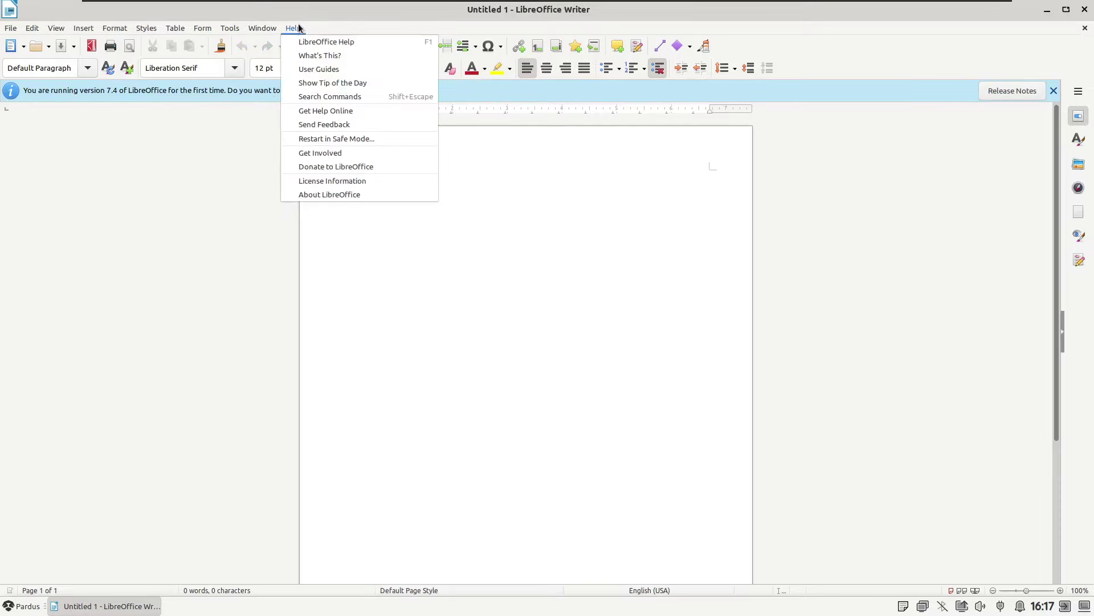
click(322, 194)
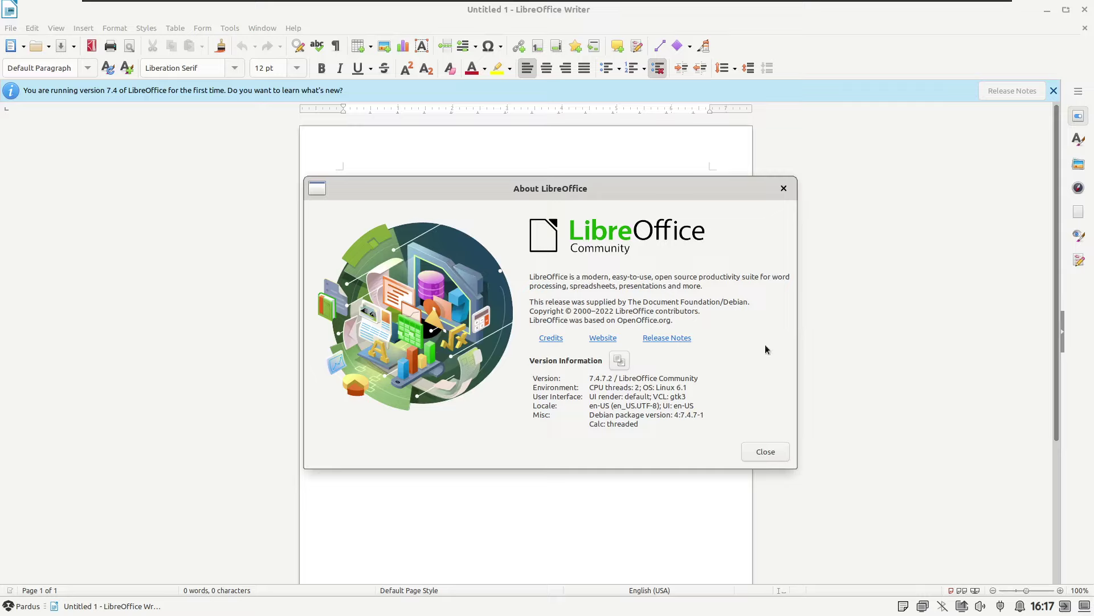
click(784, 189)
click(1084, 9)
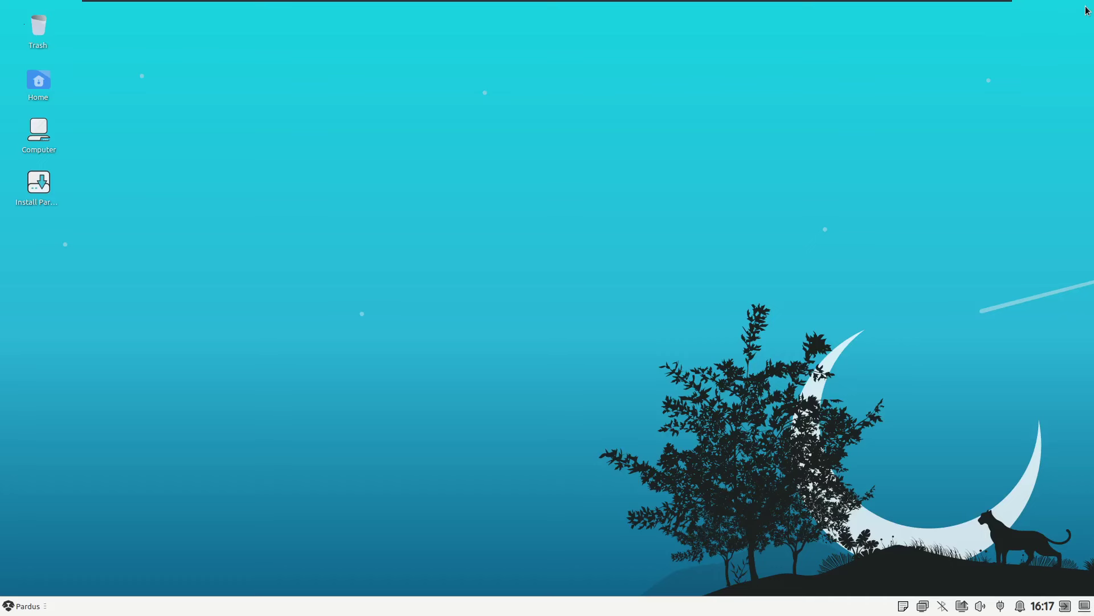
Browse the launcher's Office and Pardus applications, open About Pardus to view the system information, and close it
click(18, 605)
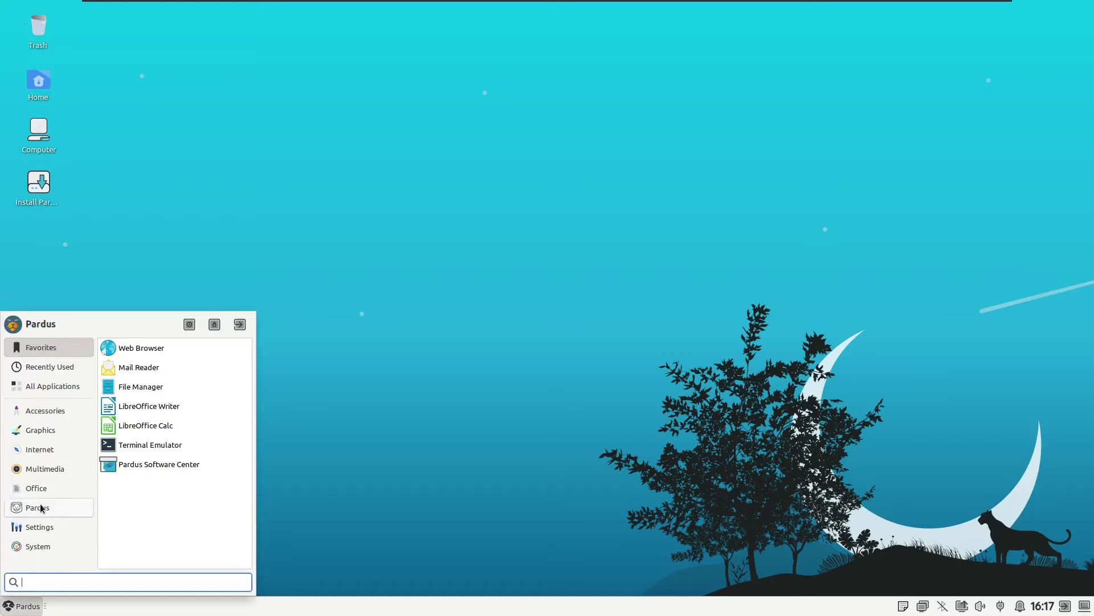
click(54, 490)
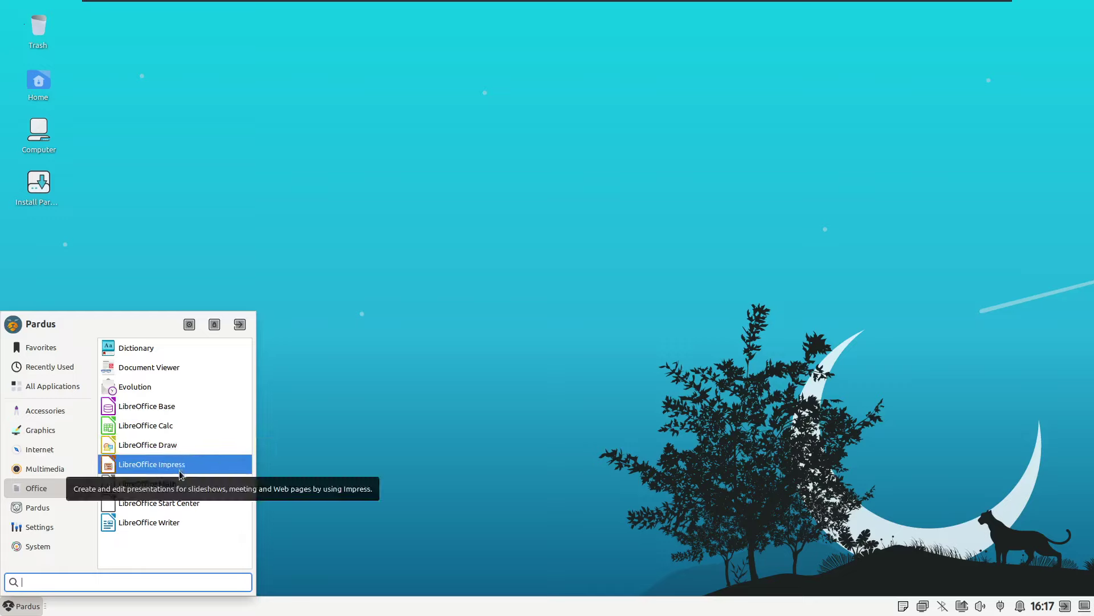
click(40, 508)
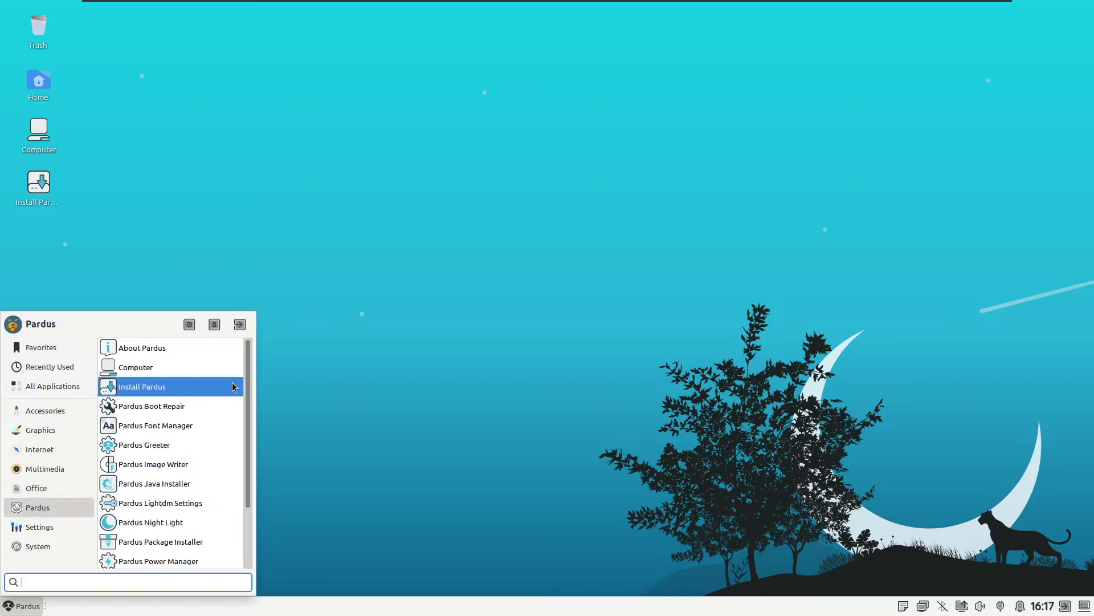
click(166, 347)
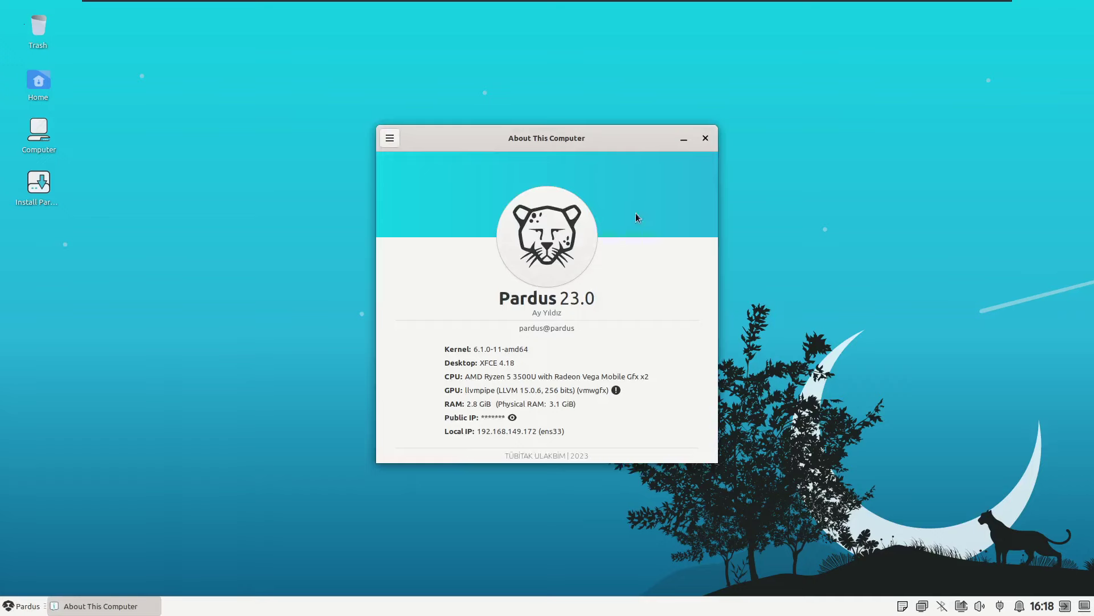
drag(654, 147, 639, 81)
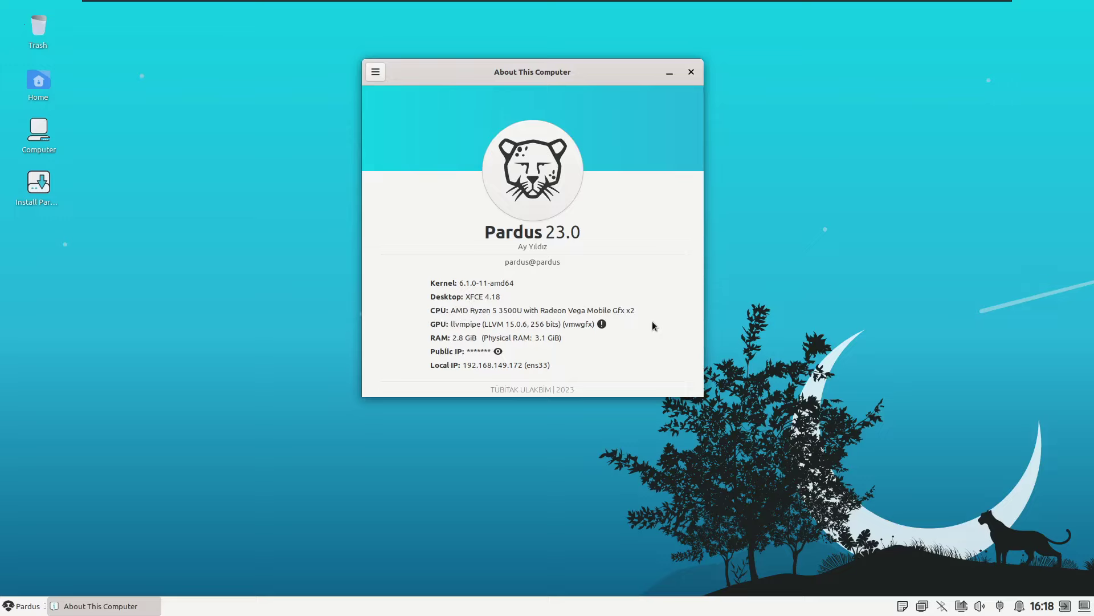
click(690, 72)
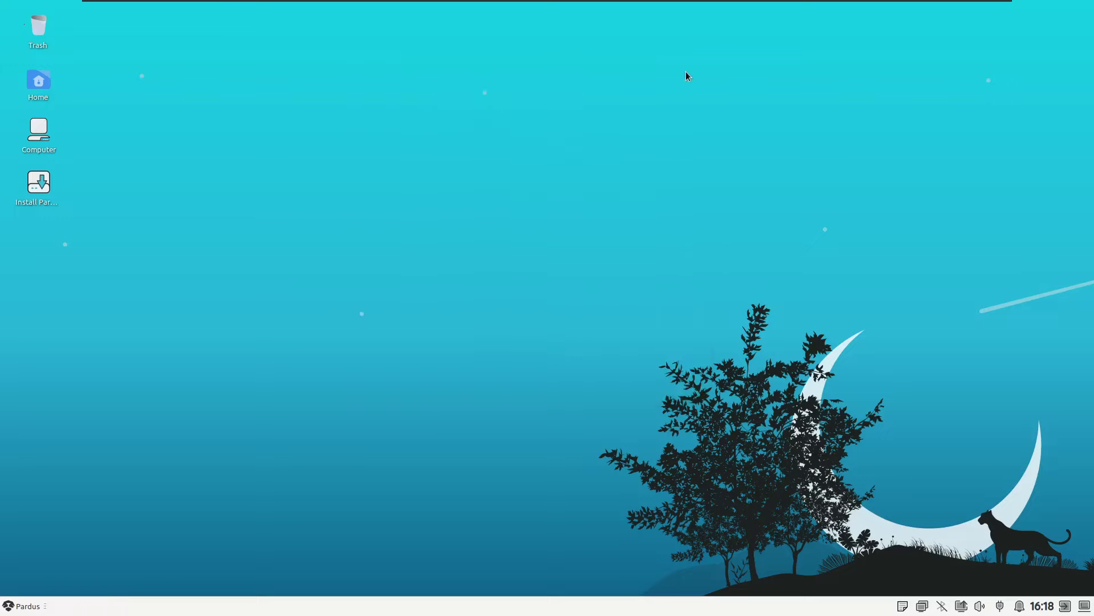
Browse the full lists of Pardus and Settings applications in the launcher
click(22, 606)
click(51, 509)
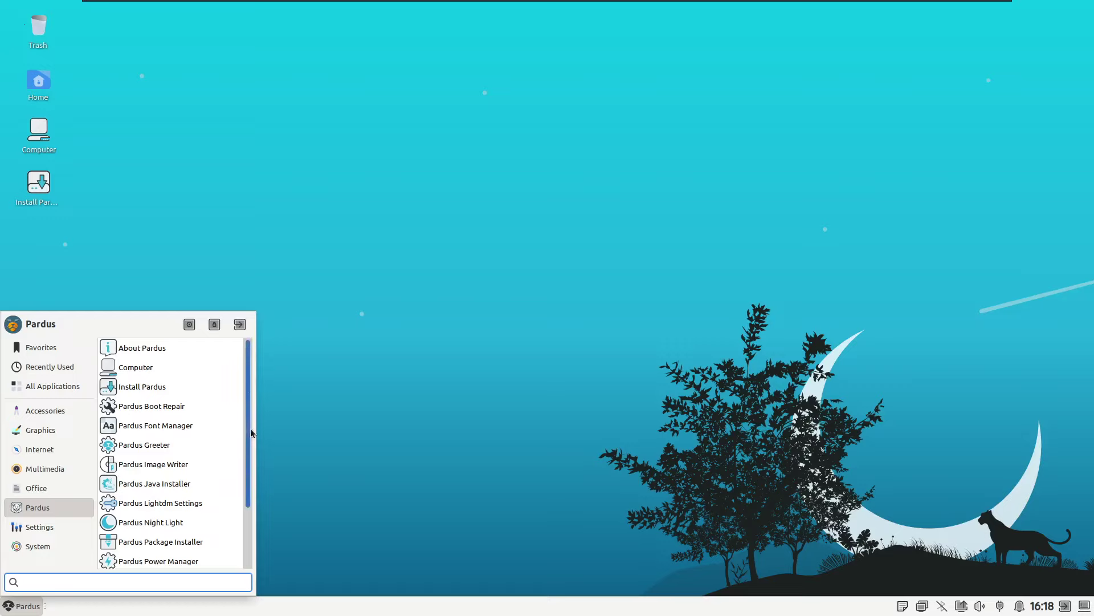
drag(251, 428, 246, 490)
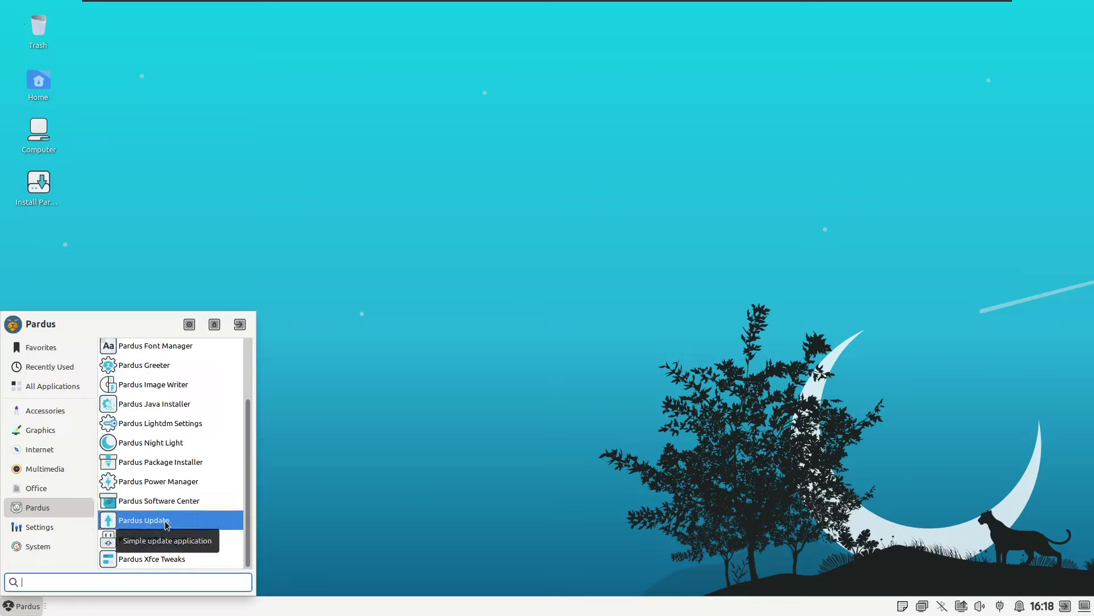
click(47, 530)
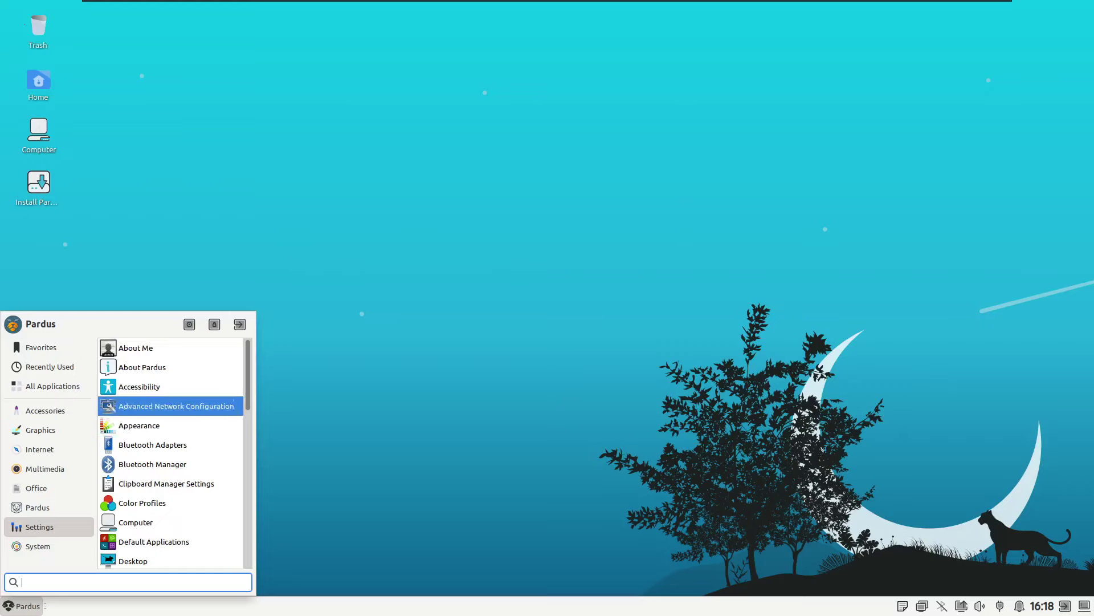
drag(251, 392, 244, 494)
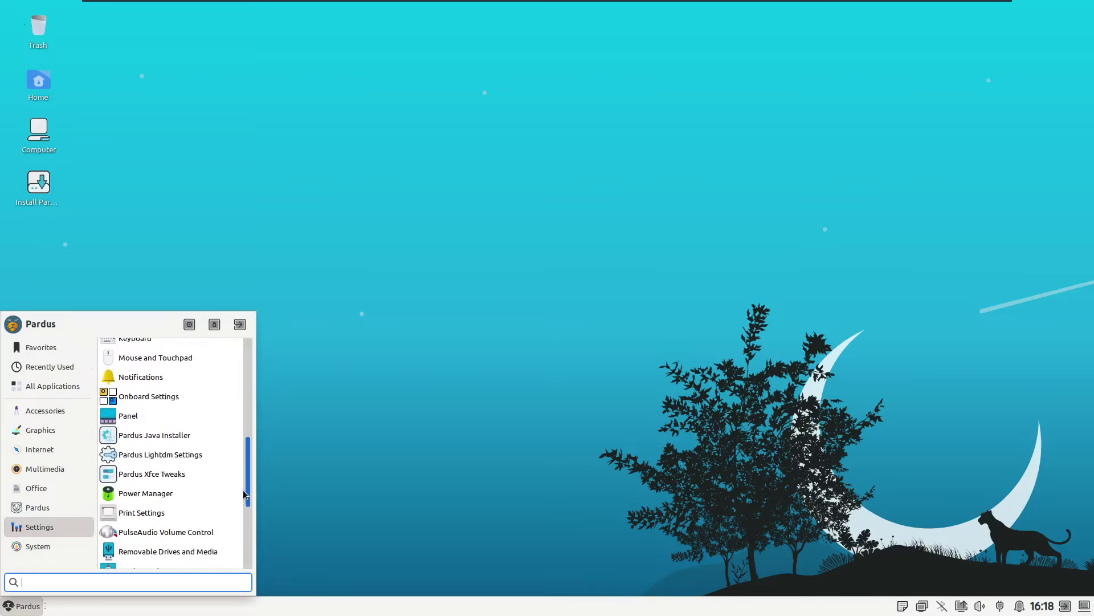
scroll(238, 495, down, 1)
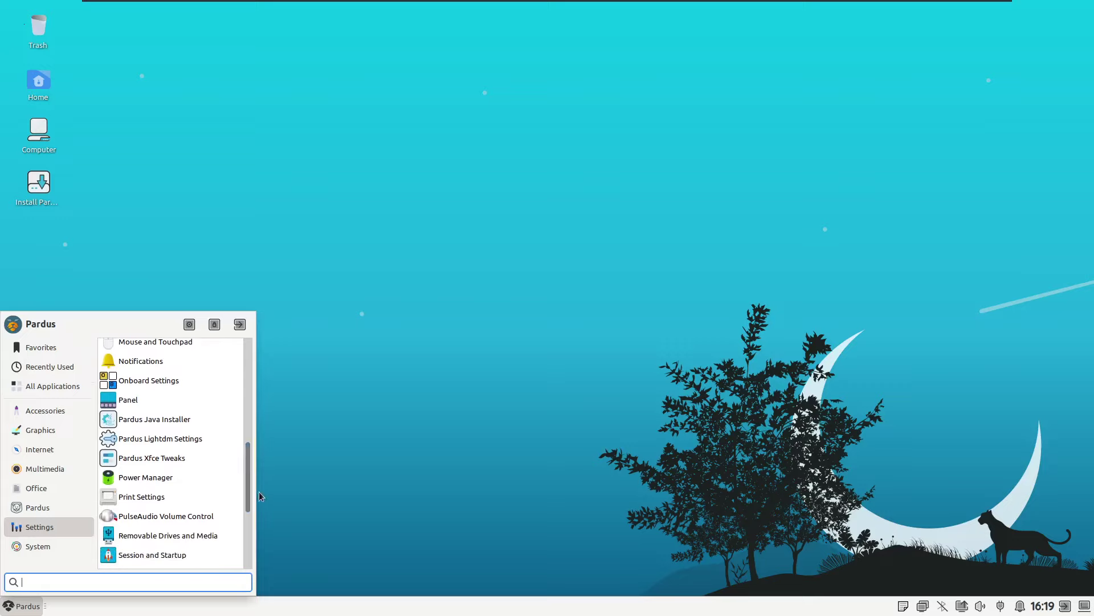
drag(245, 476, 245, 531)
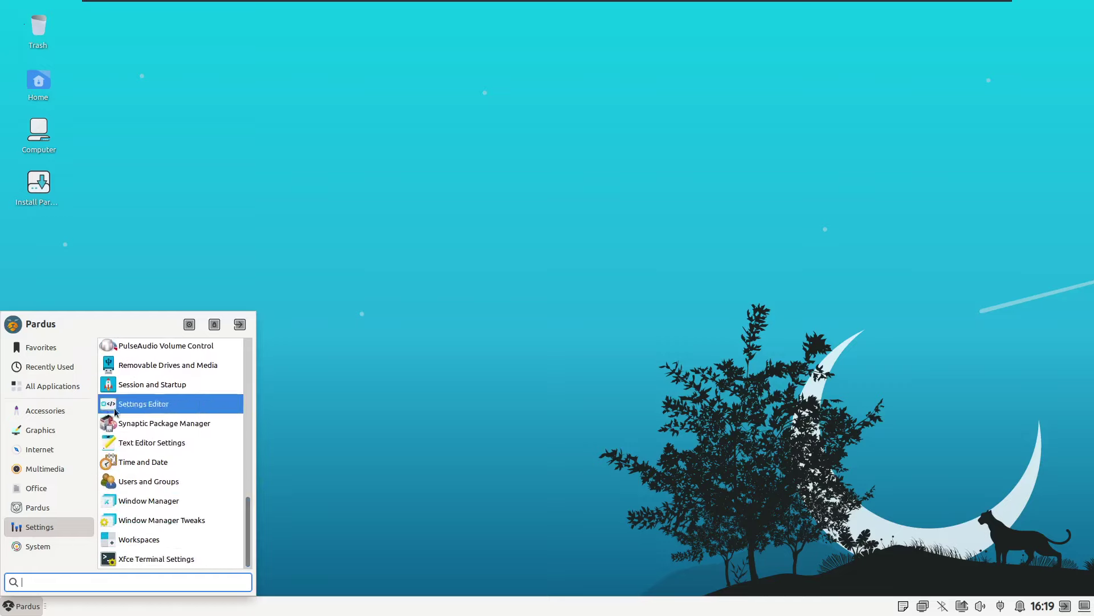
Browse the launcher's full list of System applications and close the launcher
click(46, 548)
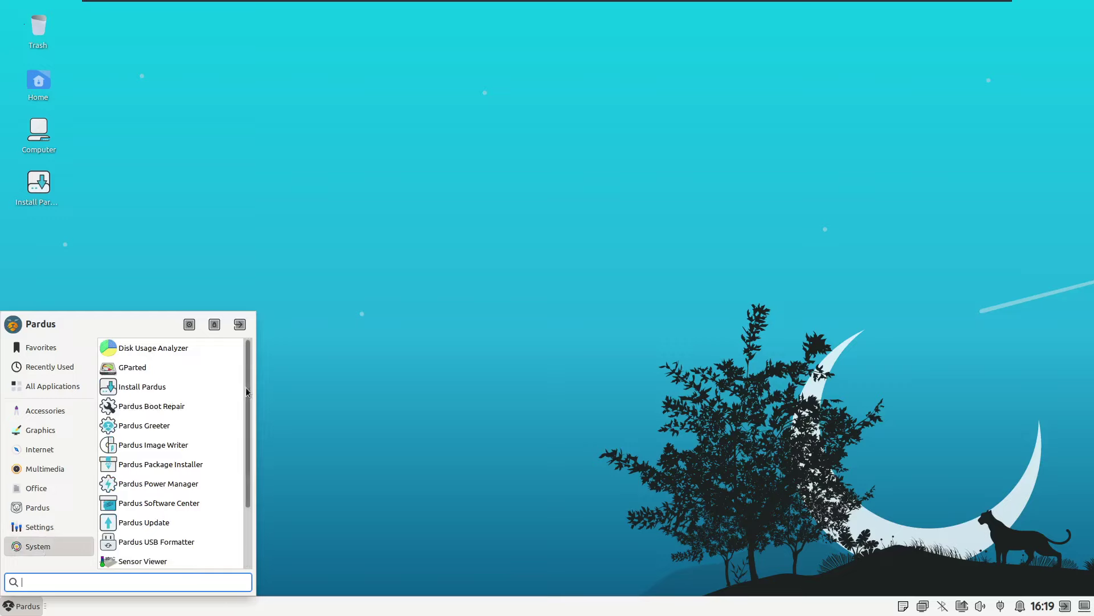
drag(248, 388, 250, 453)
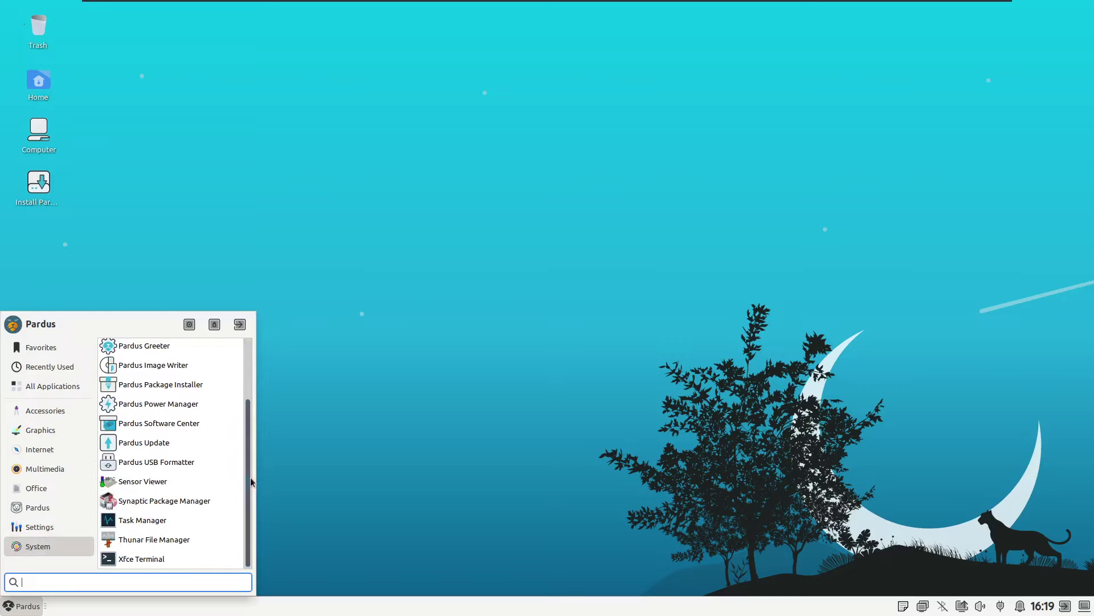
click(371, 386)
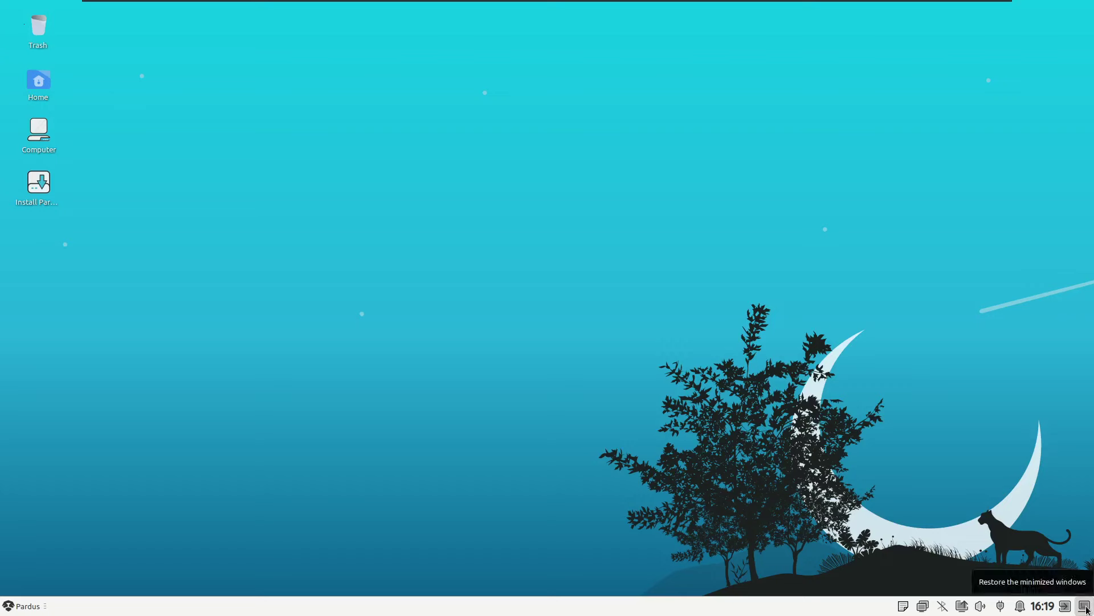
View the log-out options and cancel them, then check the panel clock's calendar and the notifications
click(1066, 606)
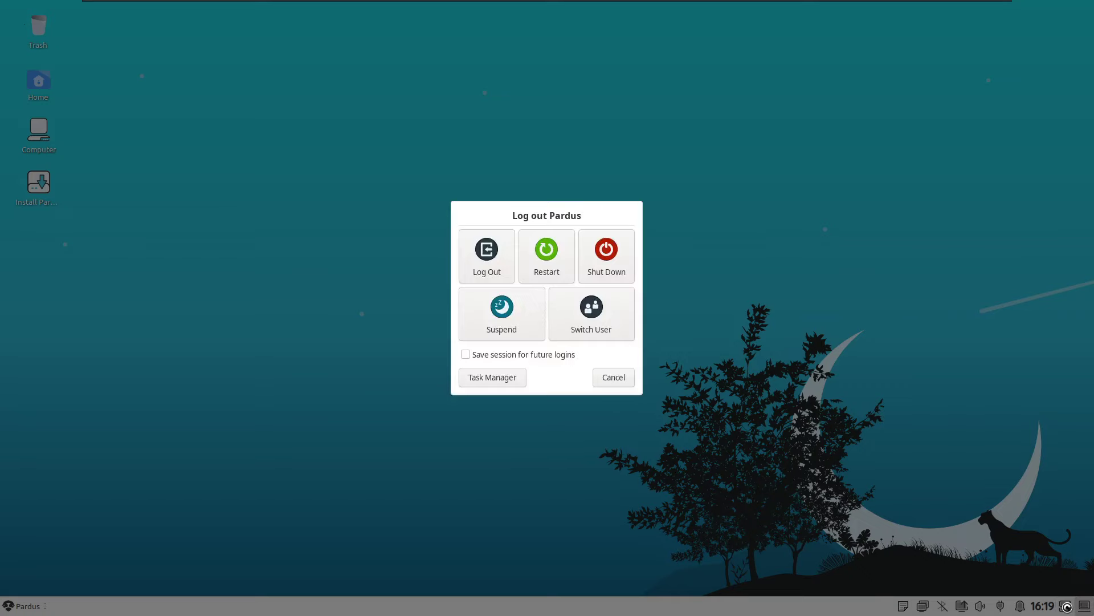
key(Escape)
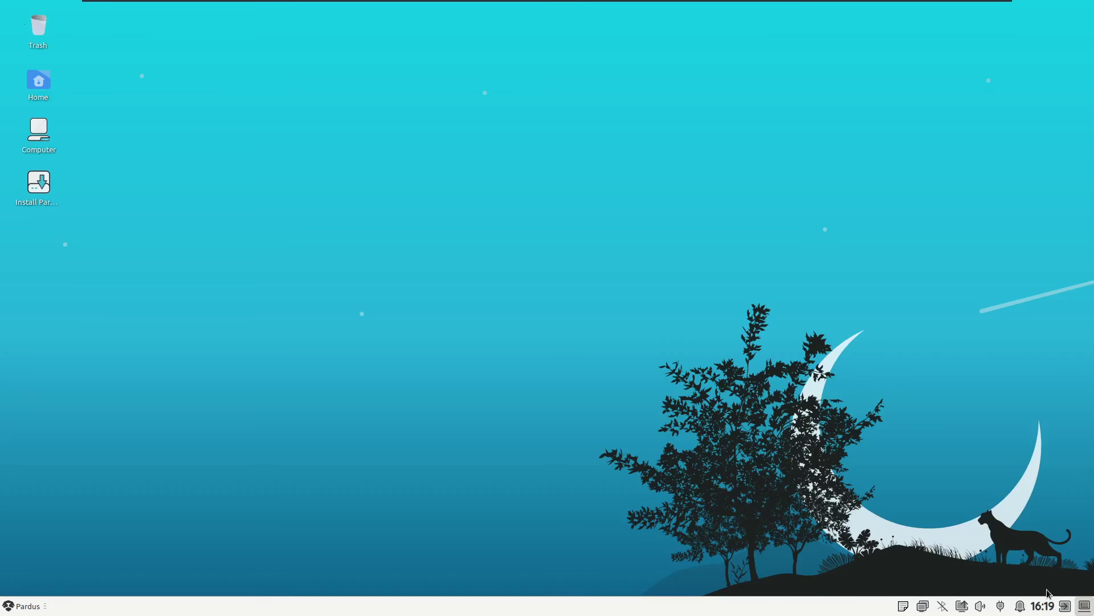
click(1043, 605)
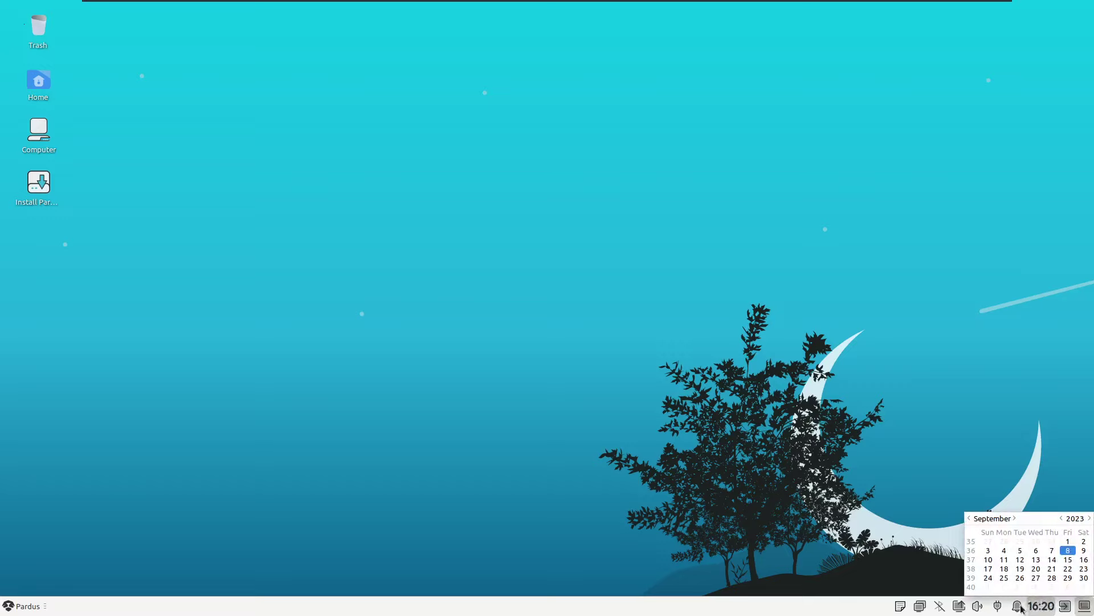
click(1017, 607)
click(1018, 608)
click(1018, 607)
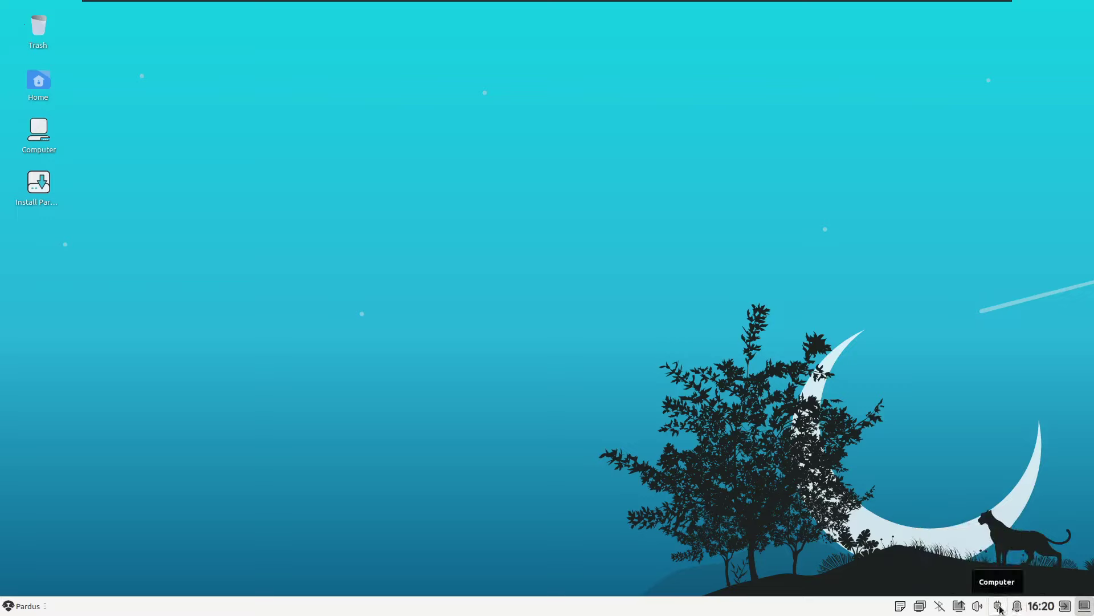
View the panel's volume controls and the Pardus Update menu, closing both without choosing anything
click(978, 606)
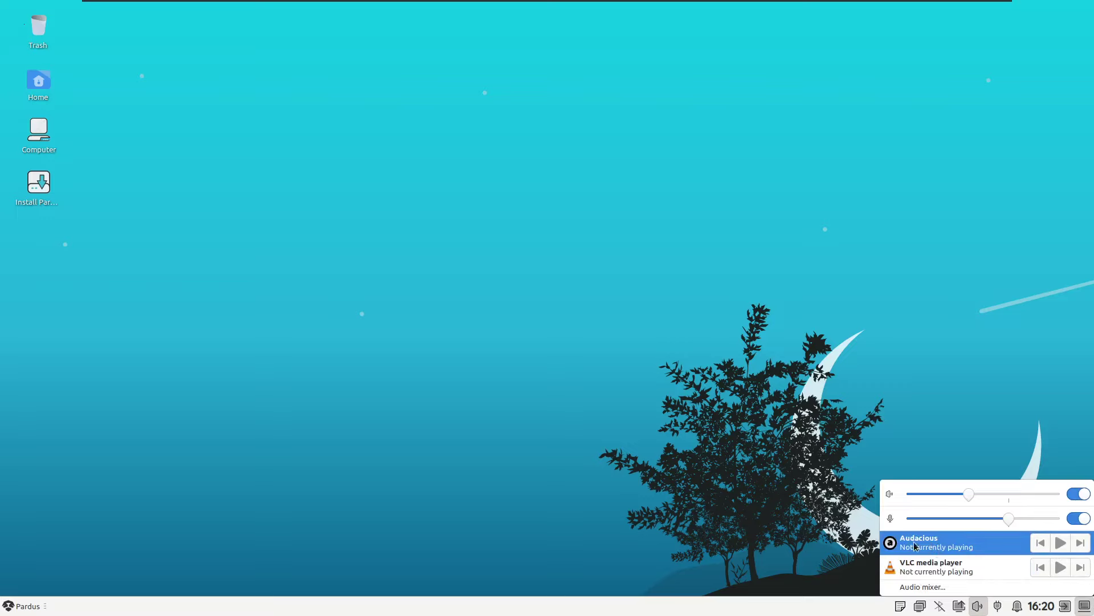
click(960, 607)
click(959, 608)
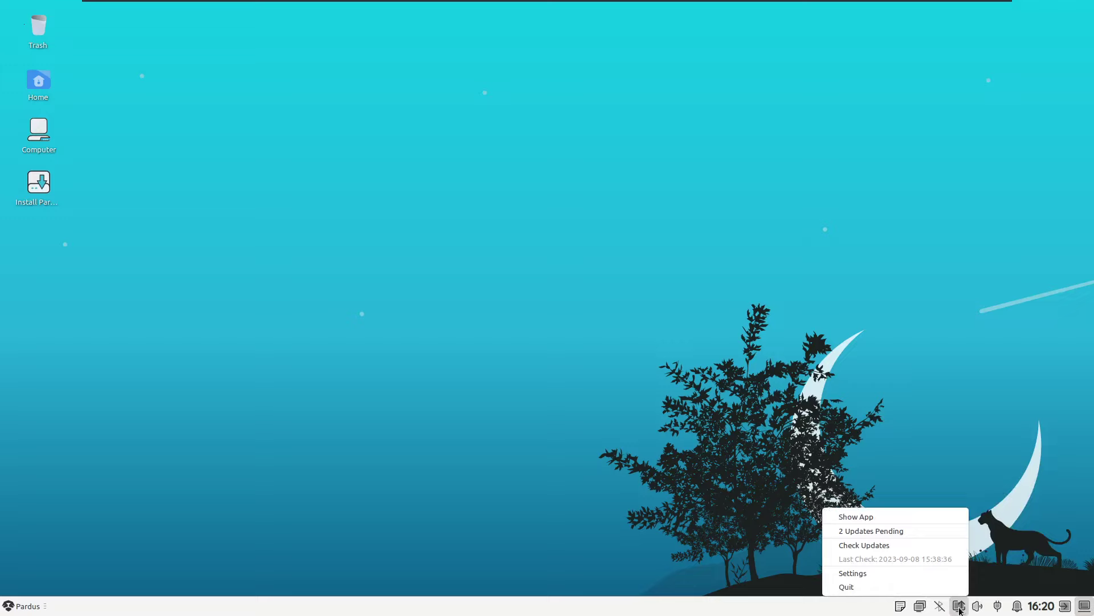
click(960, 607)
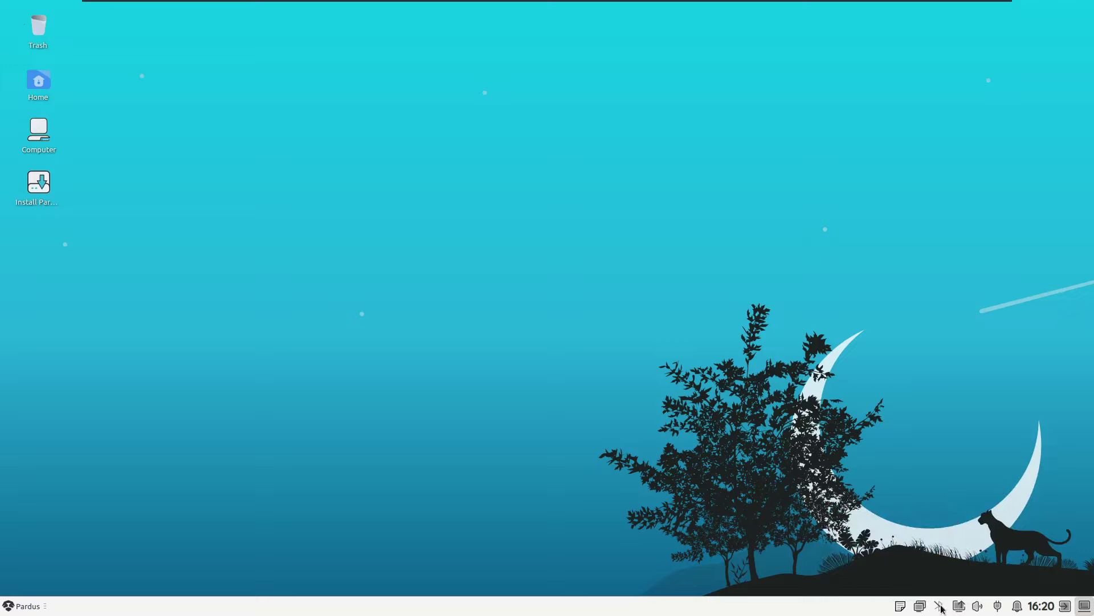
click(959, 606)
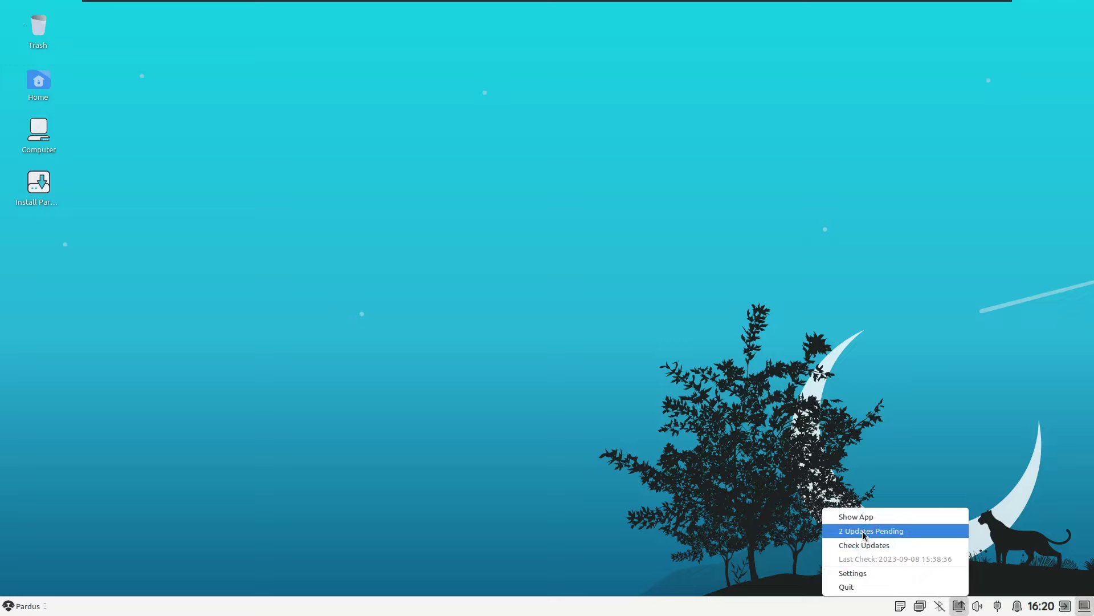
click(963, 437)
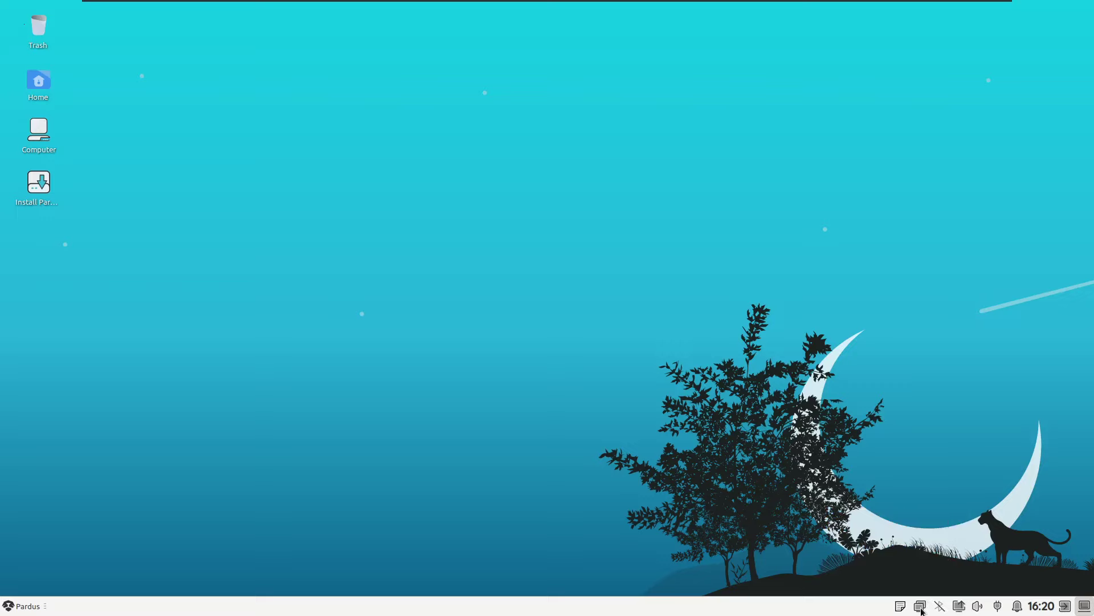
Show the empty sticky note on the desktop from the panel and hide it again
click(901, 606)
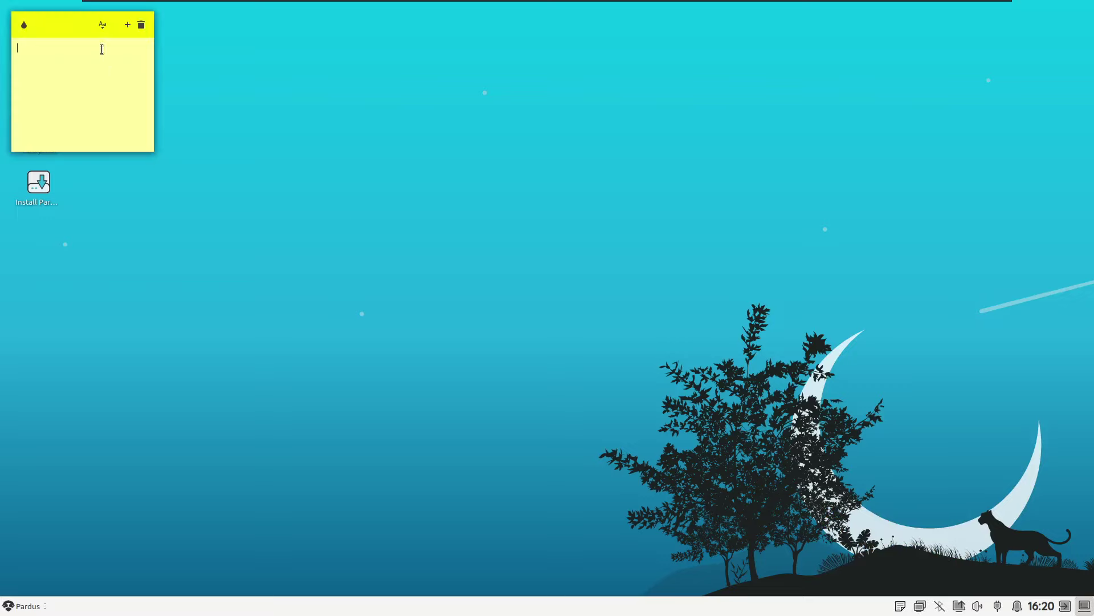
click(901, 606)
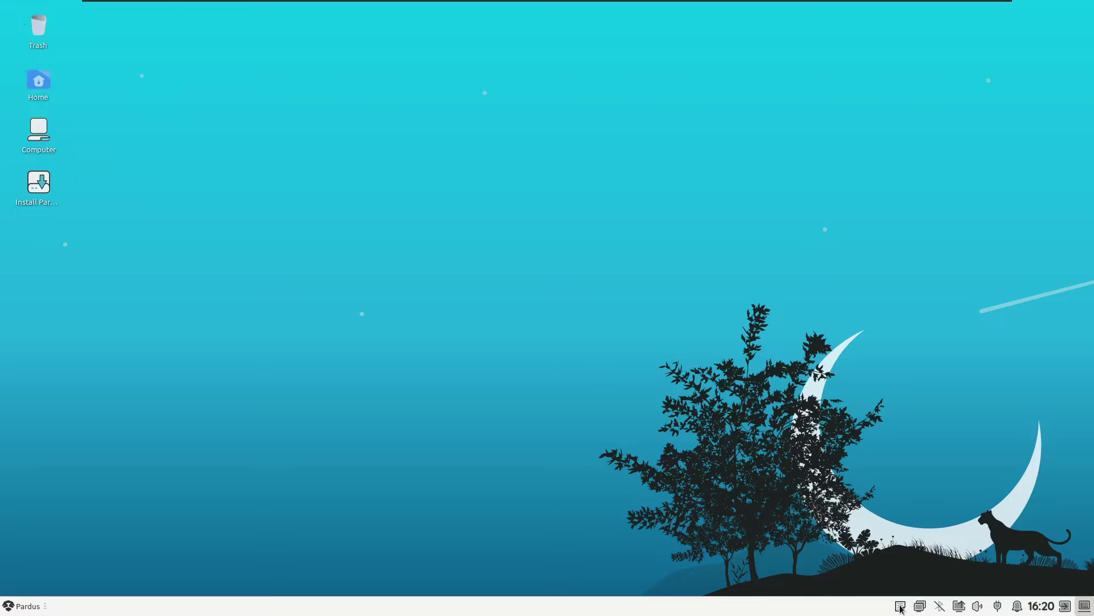
Open the Home folder in the file manager and move its window up and closer to the desktop icons
double_click(37, 83)
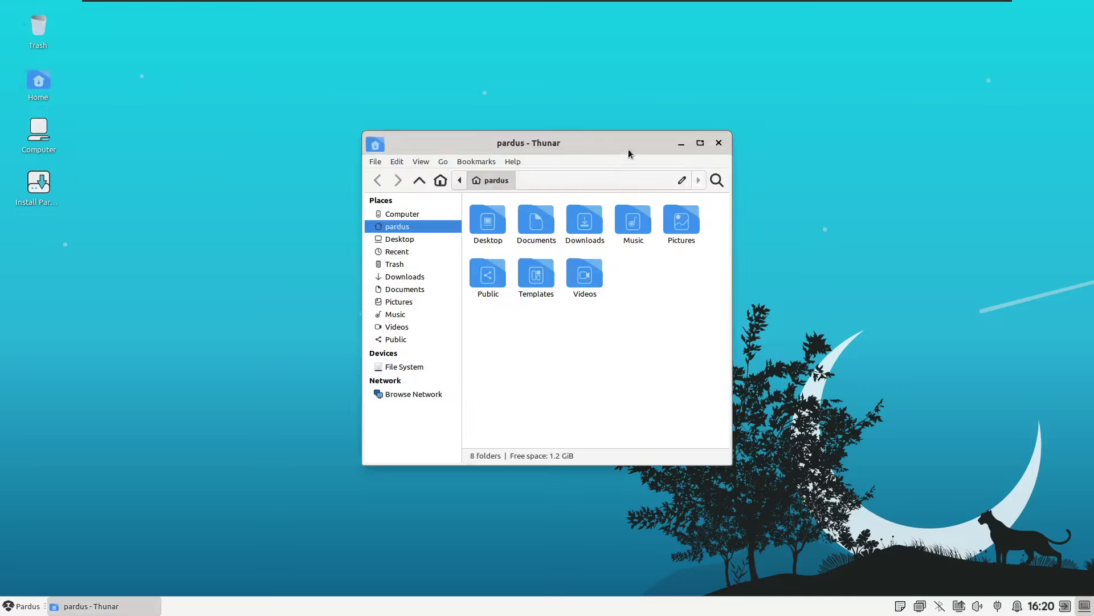
drag(641, 146, 497, 64)
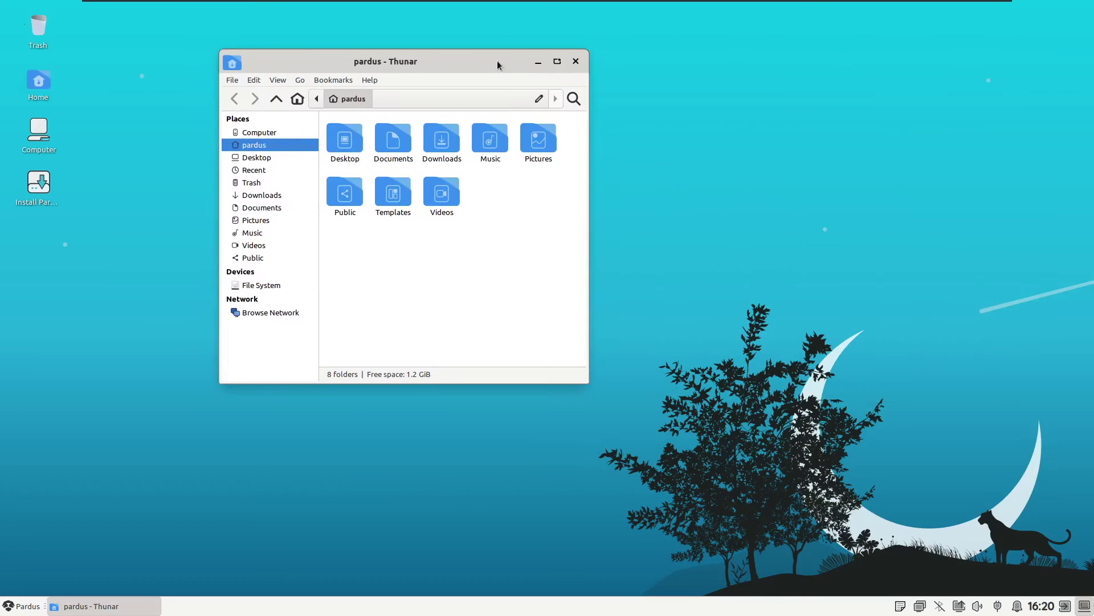